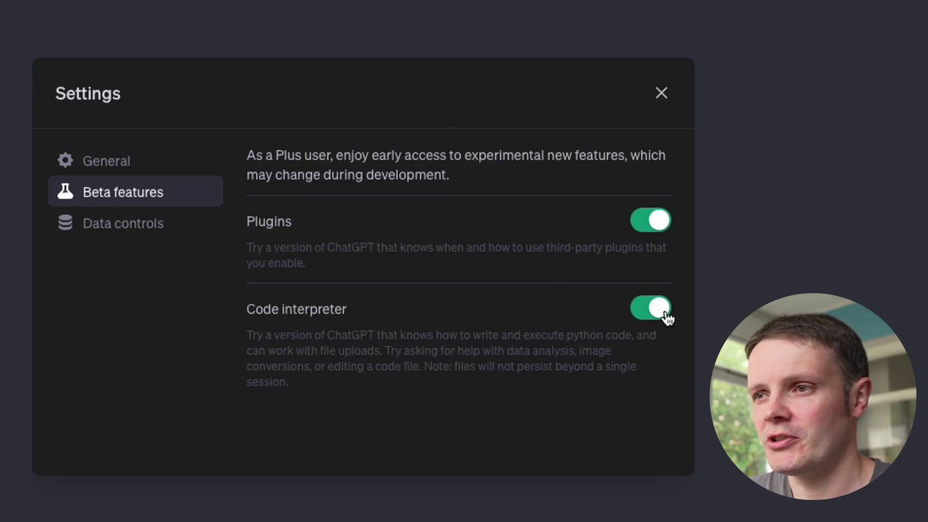
Turn the Code interpreter beta feature off and back on, then close Settings.
left_click(655, 309)
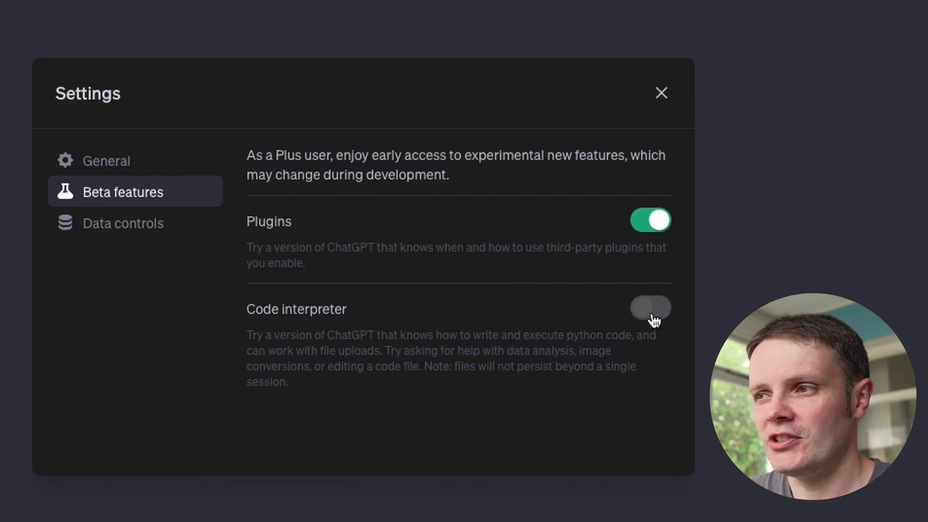
left_click(663, 308)
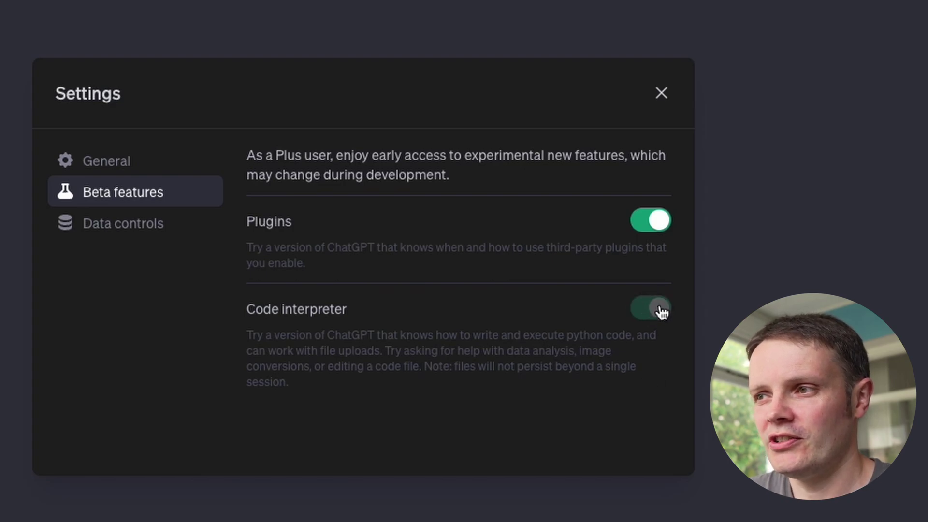
left_click(662, 94)
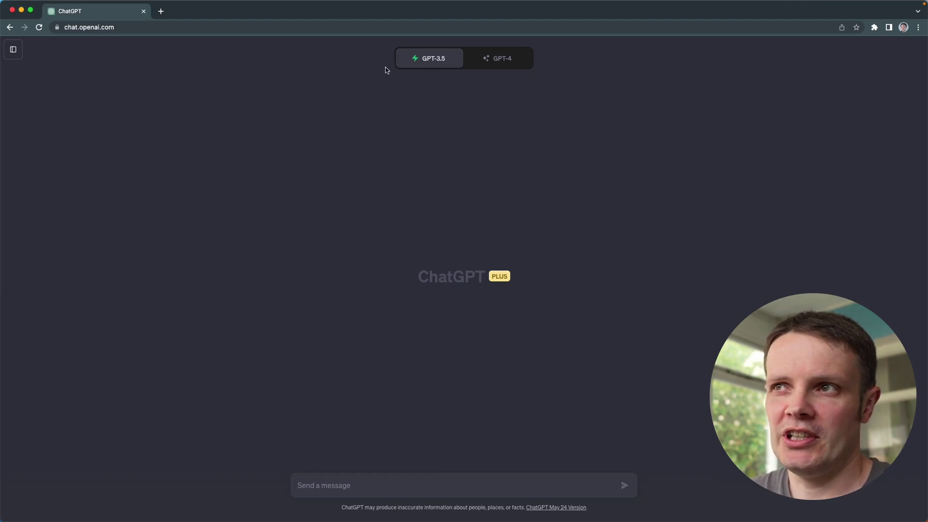
Start a GPT-4 chat using the Code Interpreter model.
mouse_move(506, 59)
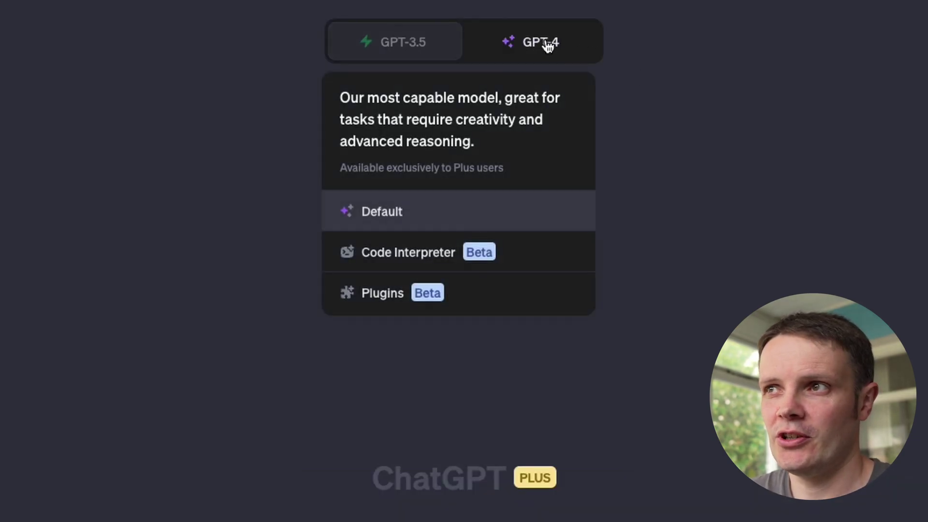
left_click(548, 47)
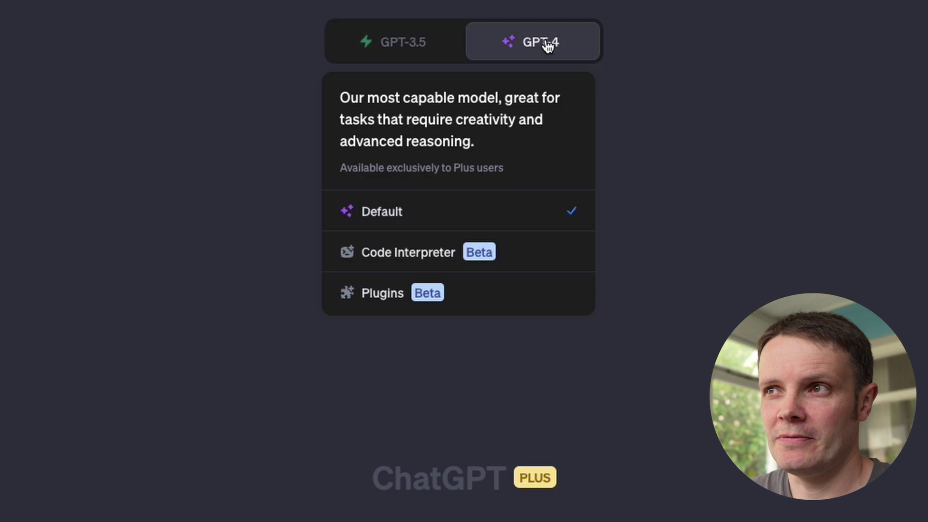
left_click(426, 253)
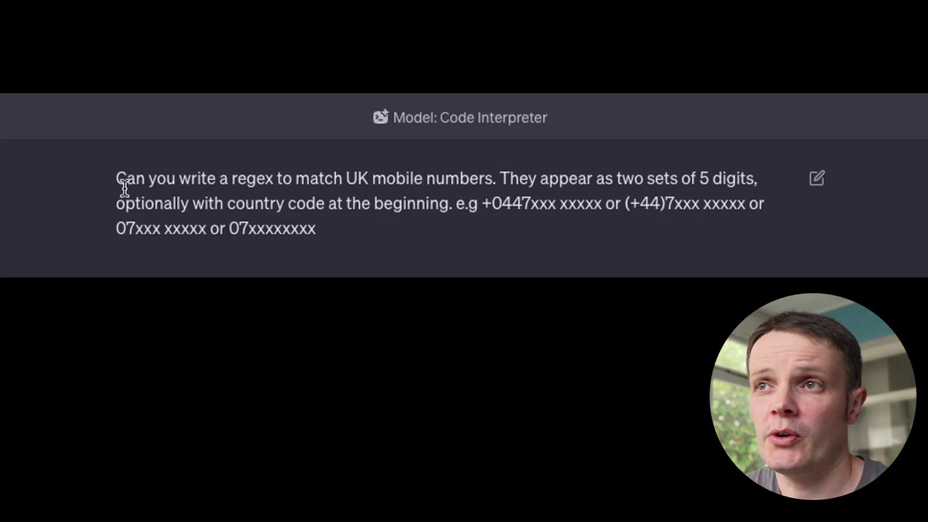
Highlight the UK mobile regex request and the first example number format in the prompt.
left_click_drag(115, 175, 494, 174)
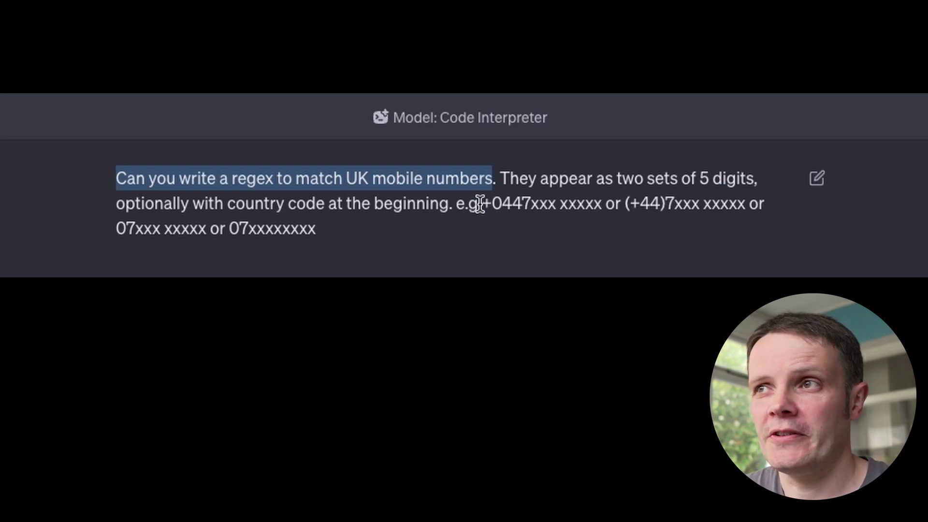
left_click_drag(480, 204, 585, 203)
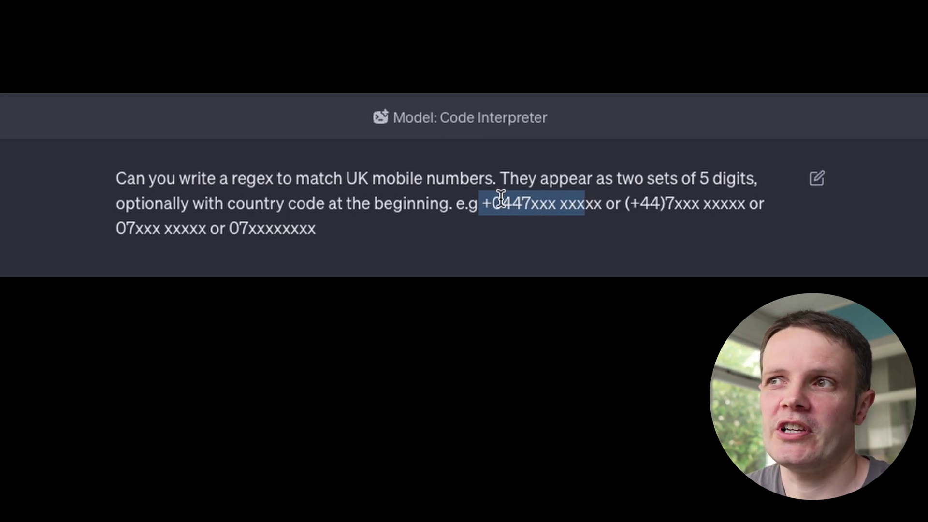
left_click(493, 218)
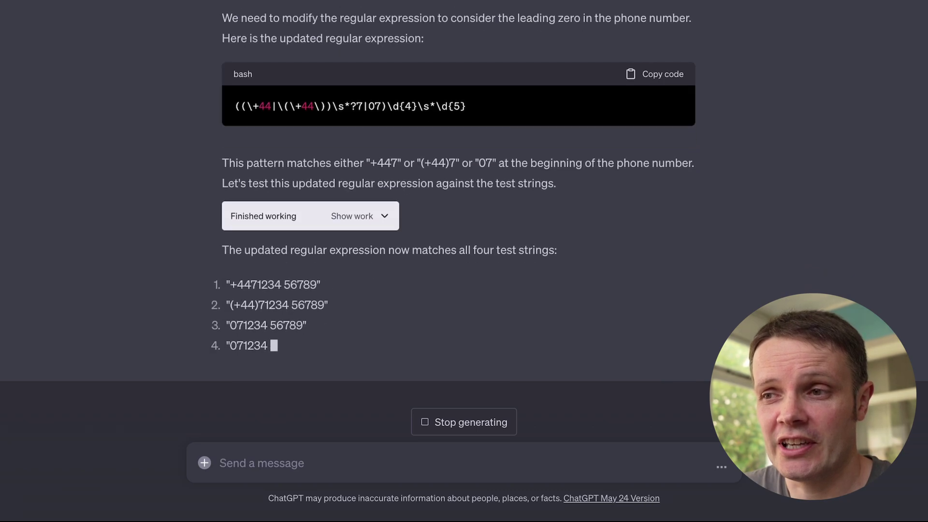
type("can")
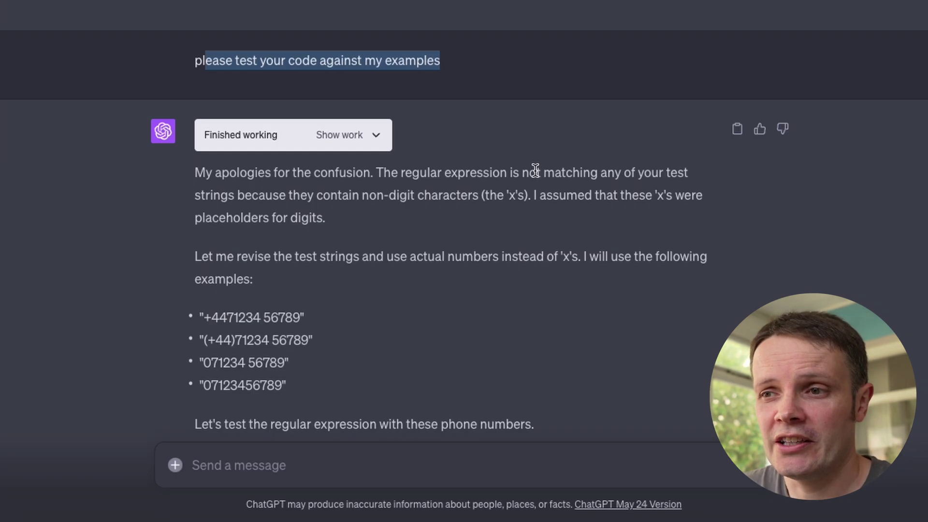
scroll(525, 186, "down", 2)
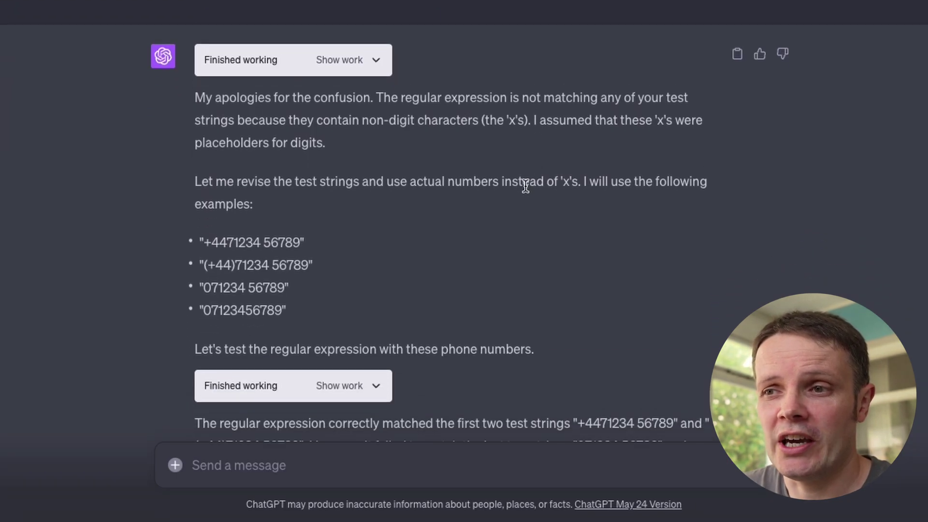
left_click(367, 65)
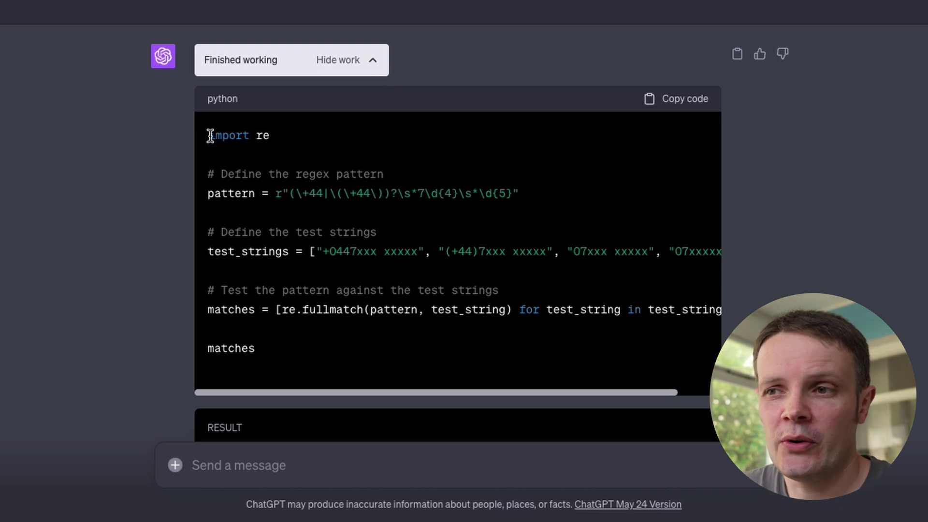
left_click_drag(208, 136, 696, 312)
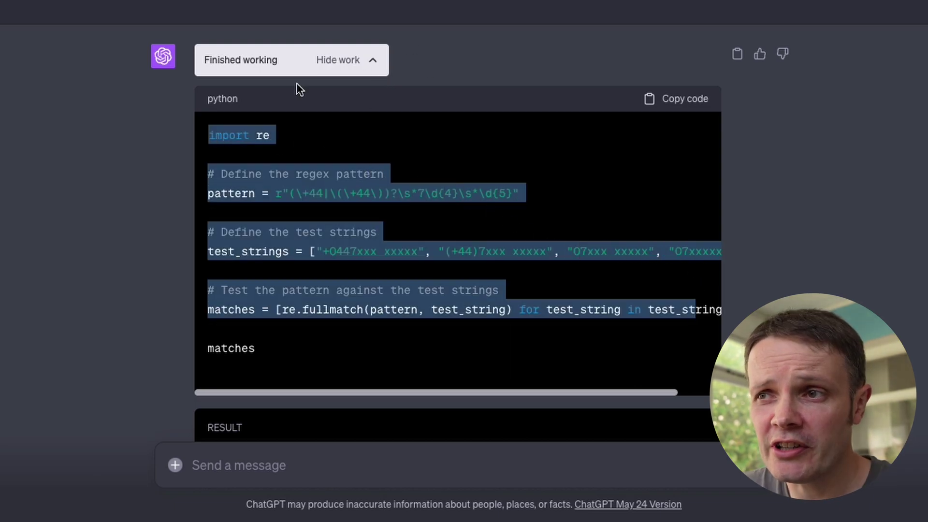
left_click(375, 61)
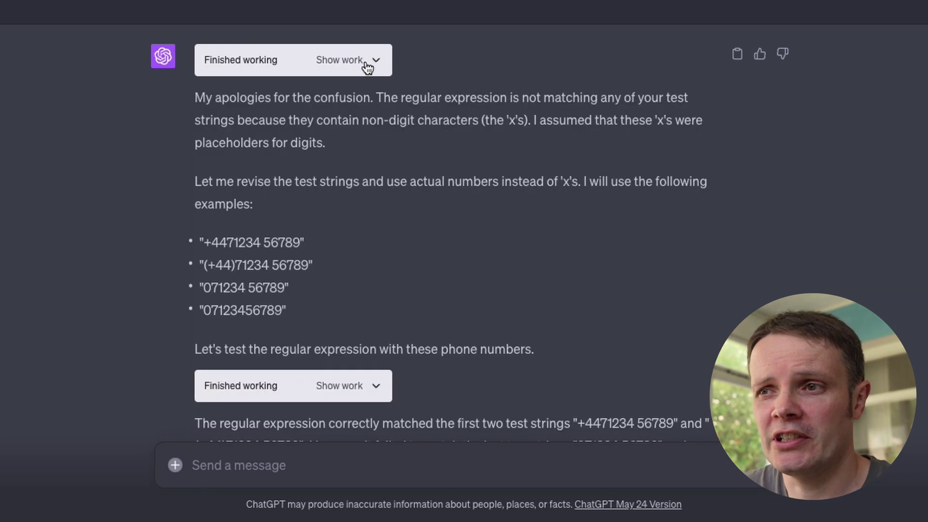
scroll(359, 73, "down", 1)
left_click_drag(196, 44, 699, 86)
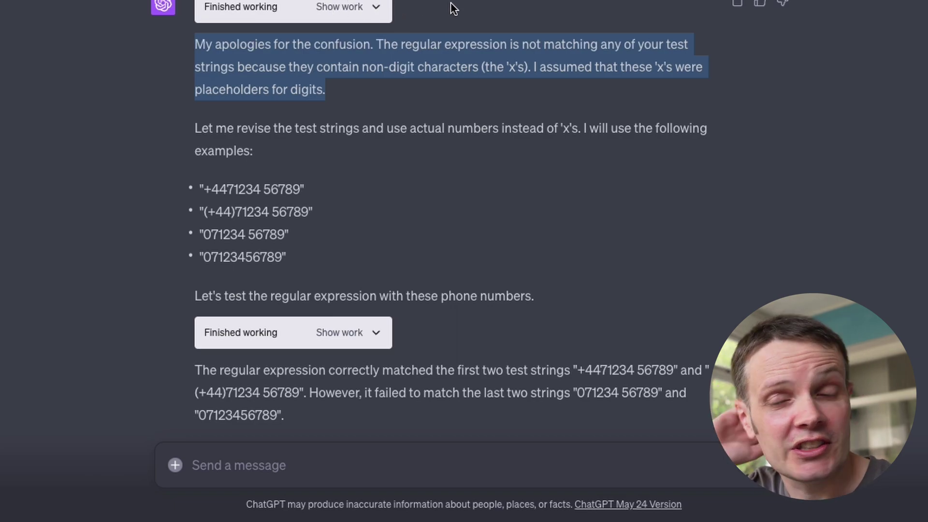
scroll(405, 125, "down", 2)
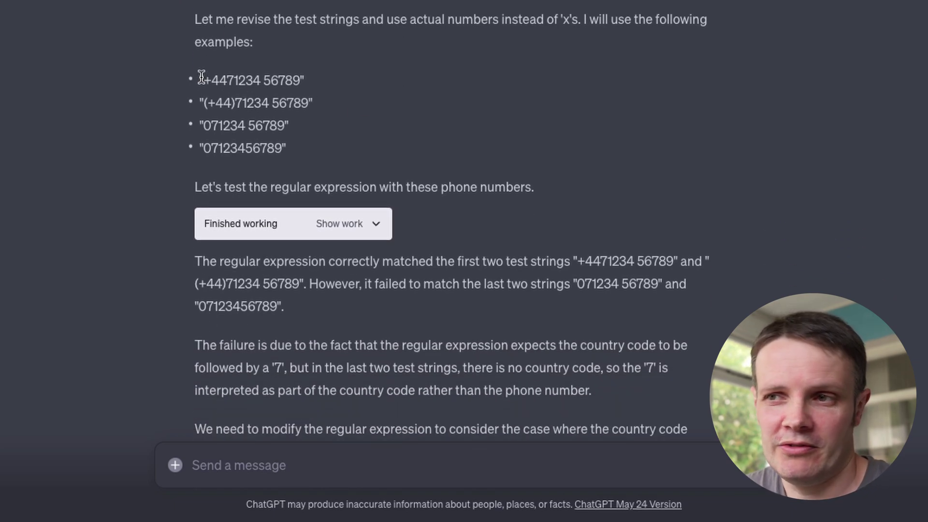
left_click_drag(300, 145, 197, 85)
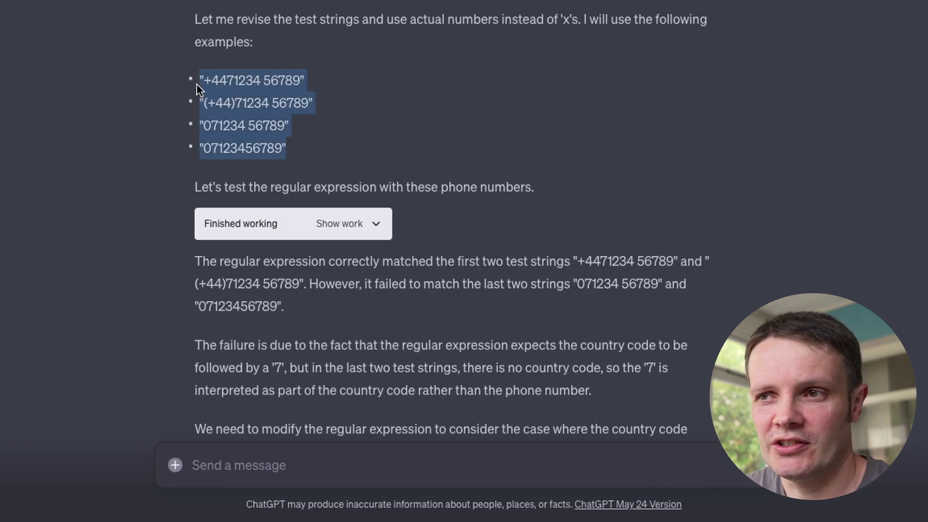
Expand the first regex test's Python code and results and scroll through them.
scroll(532, 85, "down", 2)
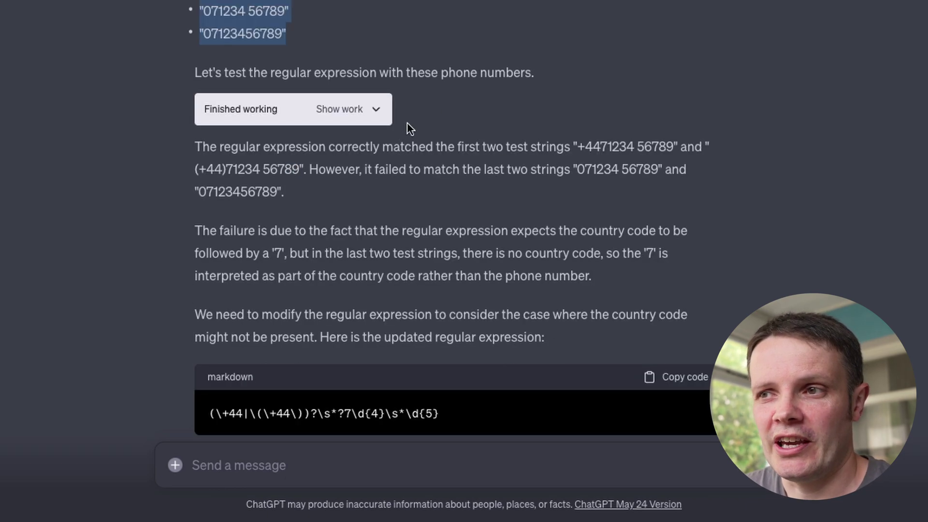
left_click(377, 110)
scroll(489, 87, "down", 3)
scroll(489, 87, "down", 1)
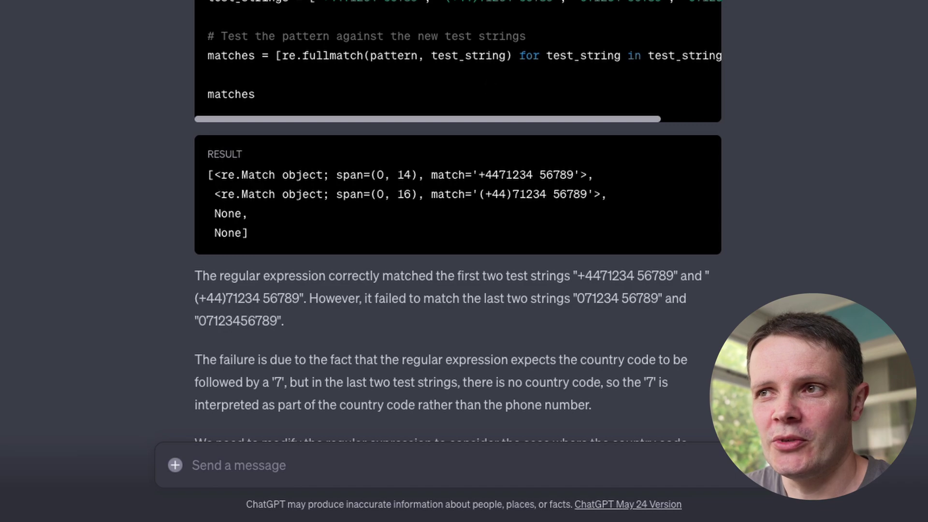
scroll(458, 218, "down", 6)
scroll(366, 265, "up", 6)
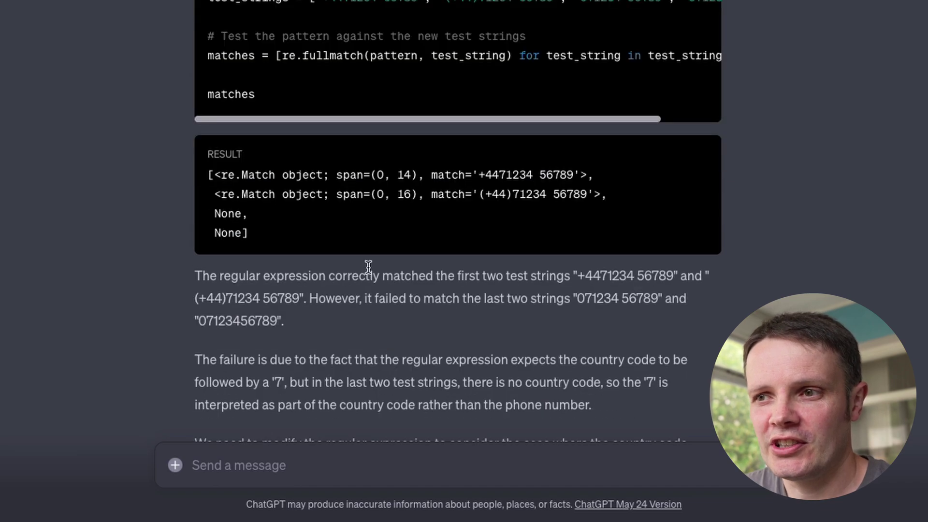
scroll(373, 232, "down", 1)
scroll(279, 364, "up", 4)
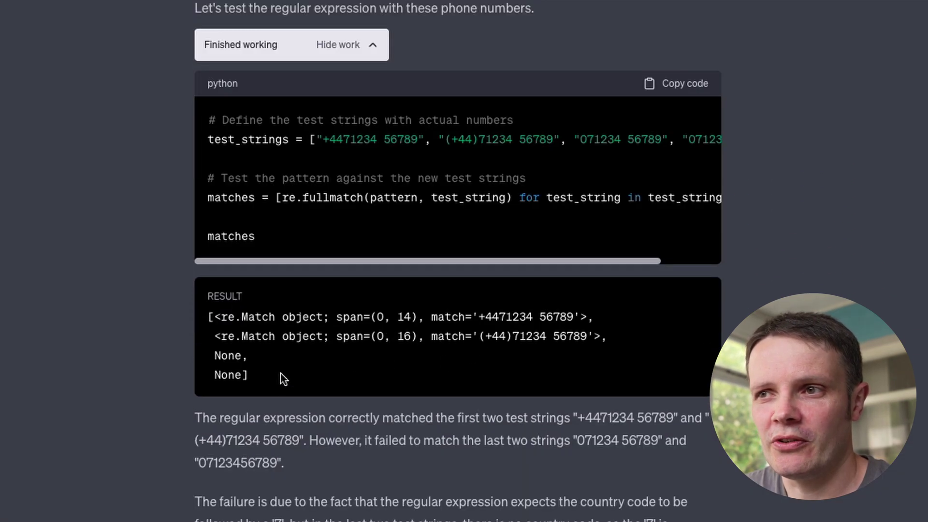
scroll(288, 405, "down", 9)
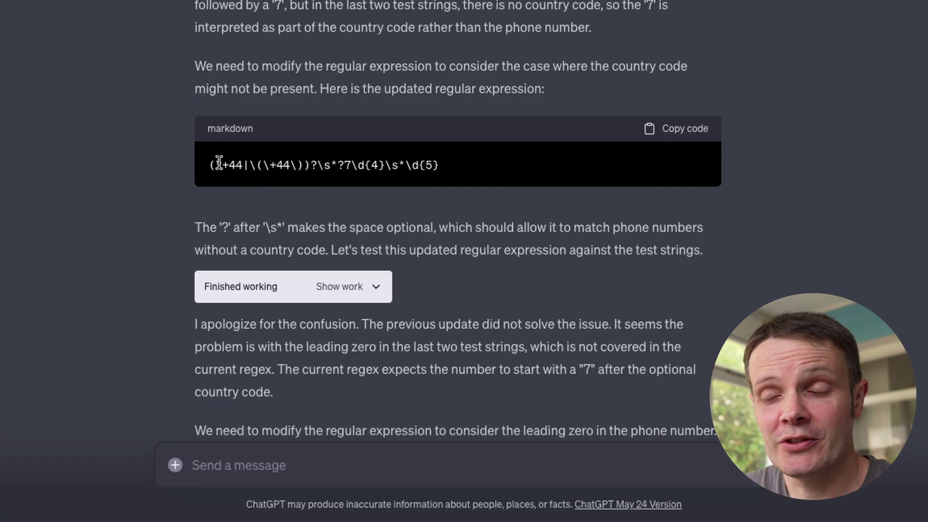
scroll(400, 112, "down", 2)
Expand and review the tests for the updated regex and the leading-zero regex.
left_click(375, 199)
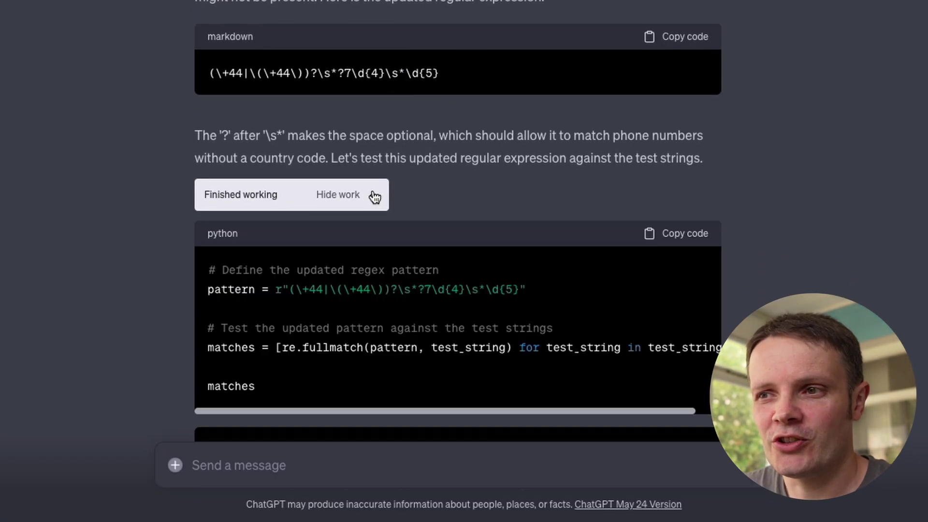
scroll(397, 128, "down", 4)
scroll(365, 121, "down", 1)
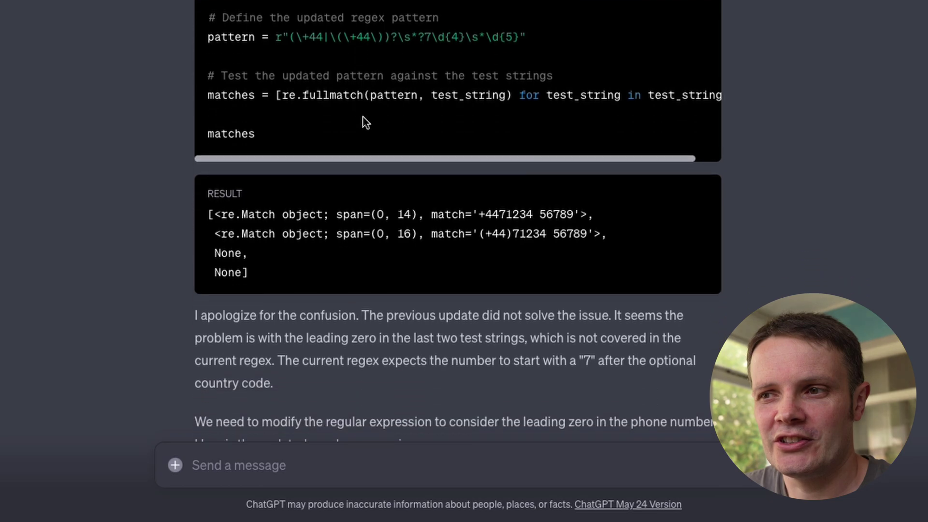
scroll(446, 62, "down", 6)
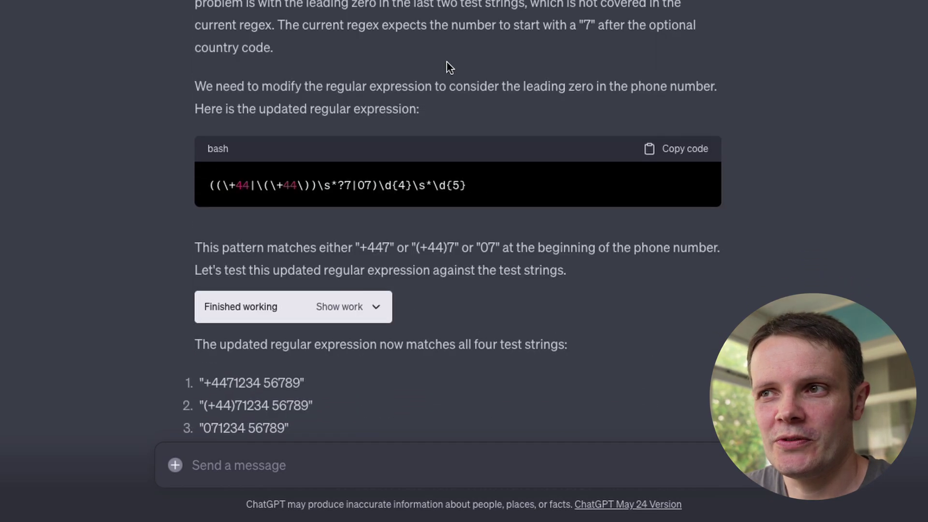
scroll(447, 62, "up", 10)
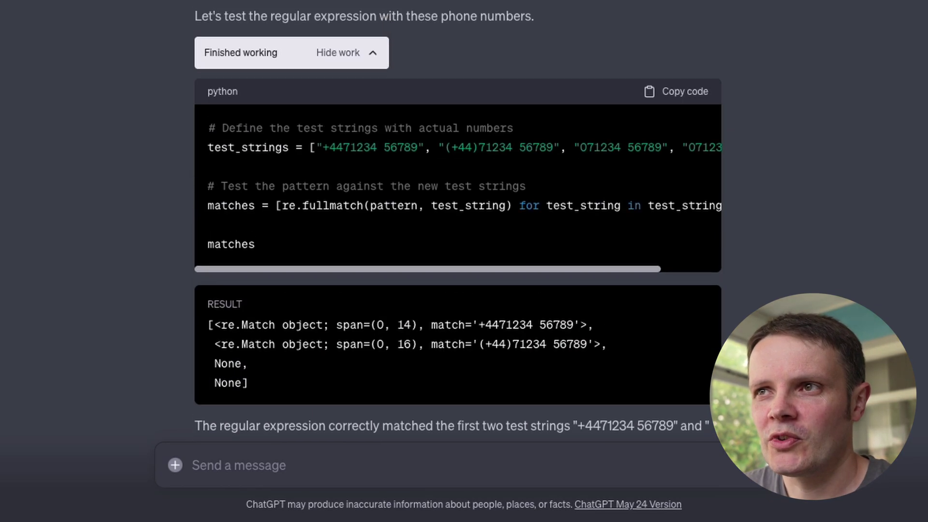
scroll(443, 100, "down", 6)
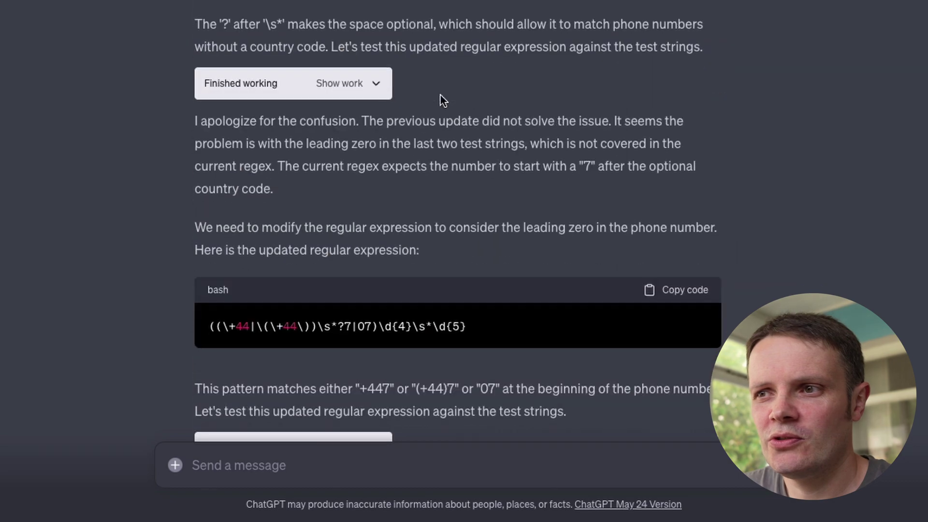
scroll(385, 88, "down", 6)
left_click(385, 87)
scroll(446, 79, "down", 2)
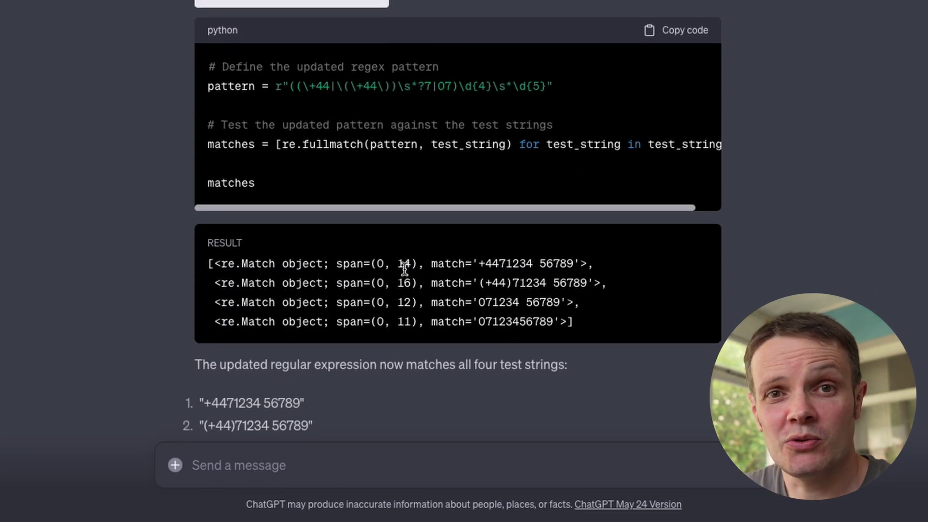
scroll(404, 266, "down", 6)
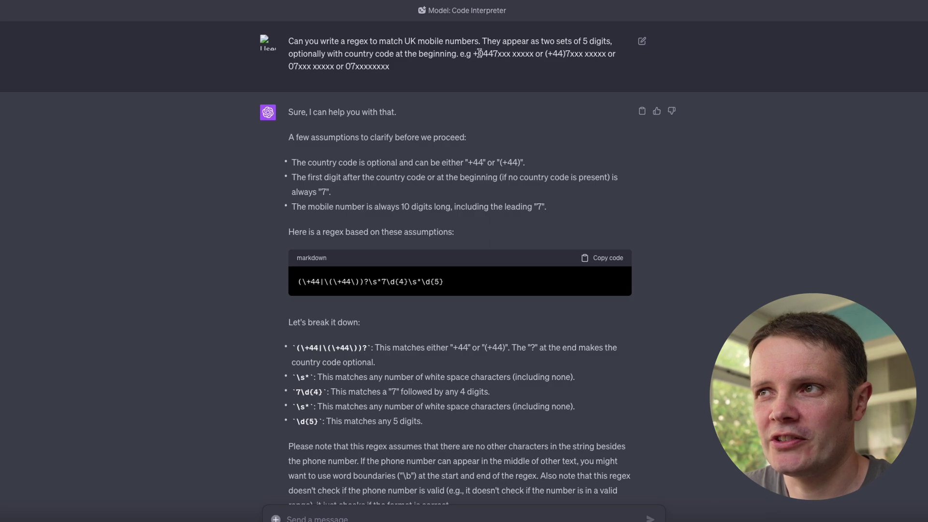
Point out the zero after the plus in +0447xxx and scroll through the regex reply.
left_click_drag(479, 52, 485, 51)
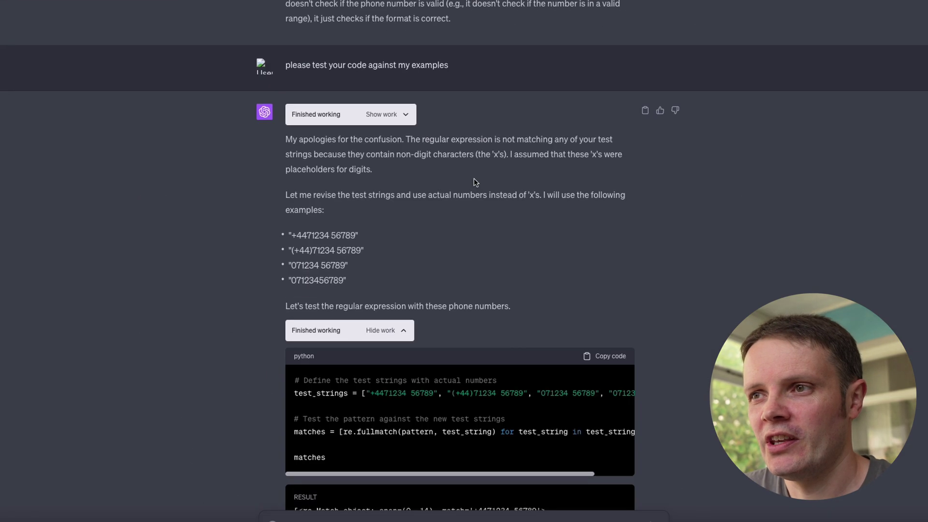
scroll(474, 178, "down", 8)
scroll(474, 182, "down", 5)
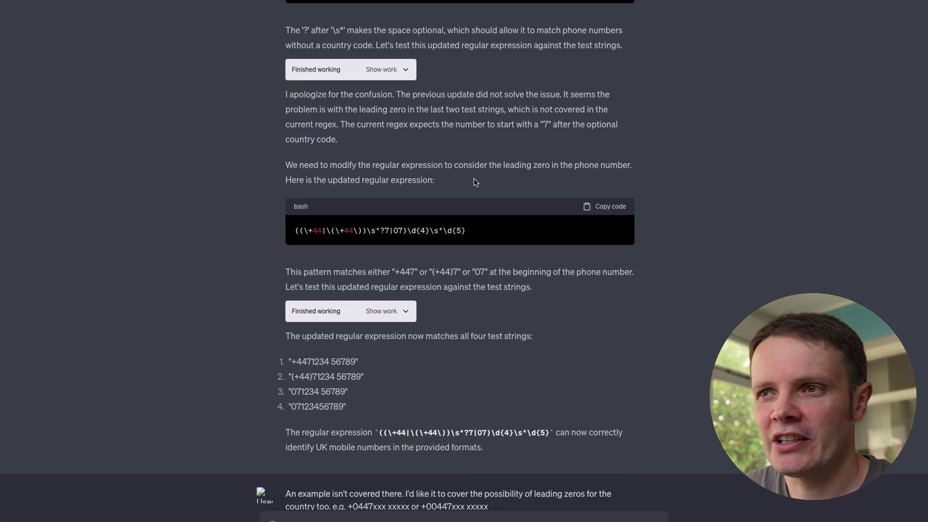
scroll(412, 316, "down", 2)
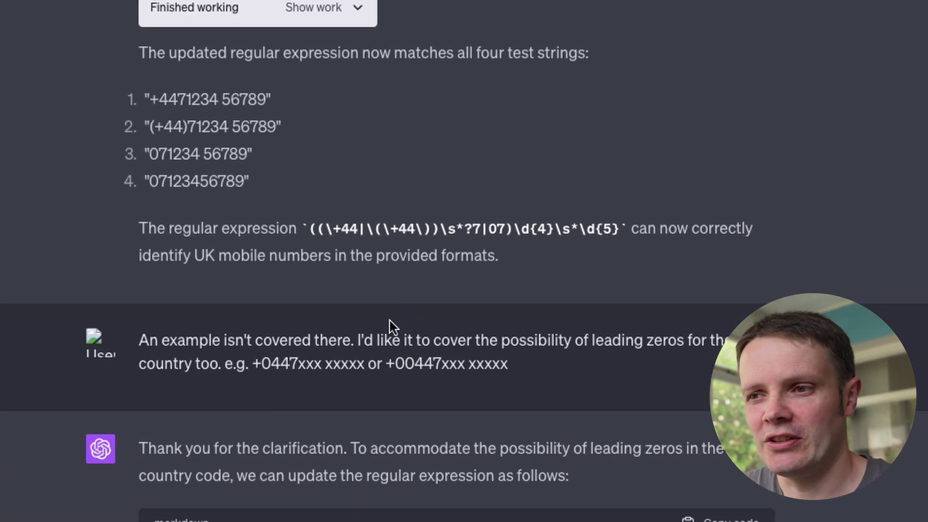
scroll(467, 299, "down", 6)
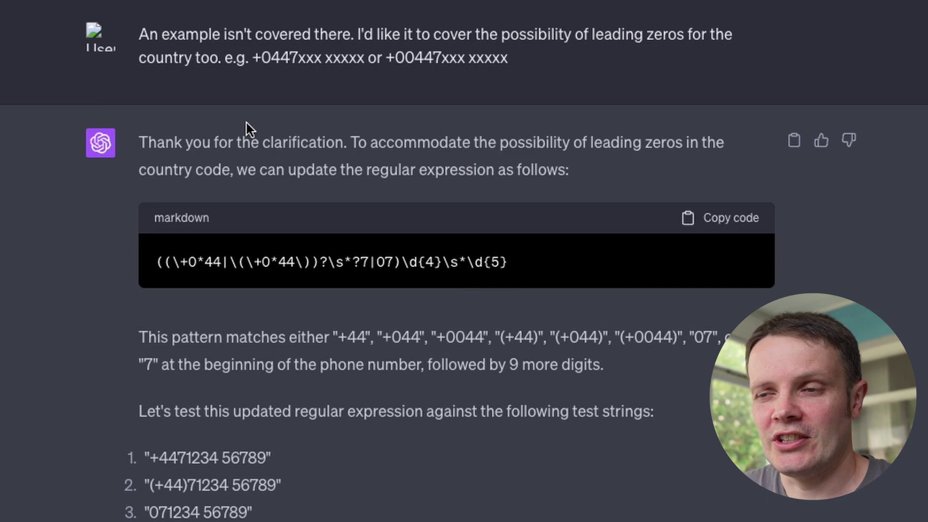
scroll(416, 373, "down", 4)
left_click_drag(359, 429, 145, 286)
left_click_drag(286, 467, 342, 467)
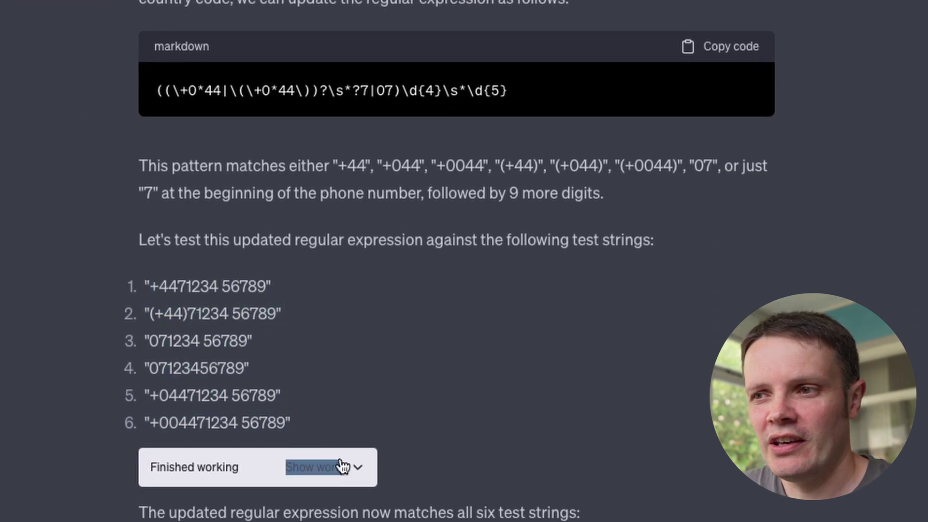
left_click(343, 467)
scroll(563, 300, "down", 8)
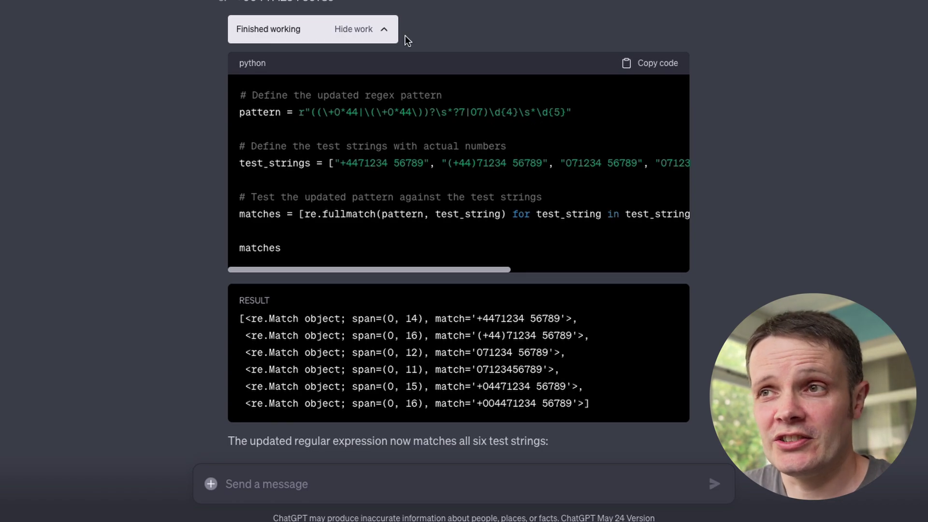
left_click_drag(337, 1, 234, 1)
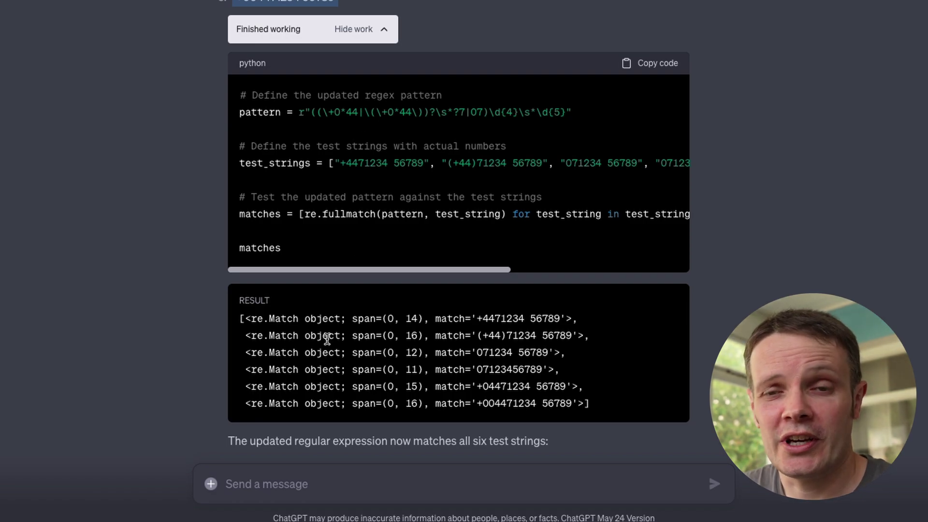
left_click(358, 29)
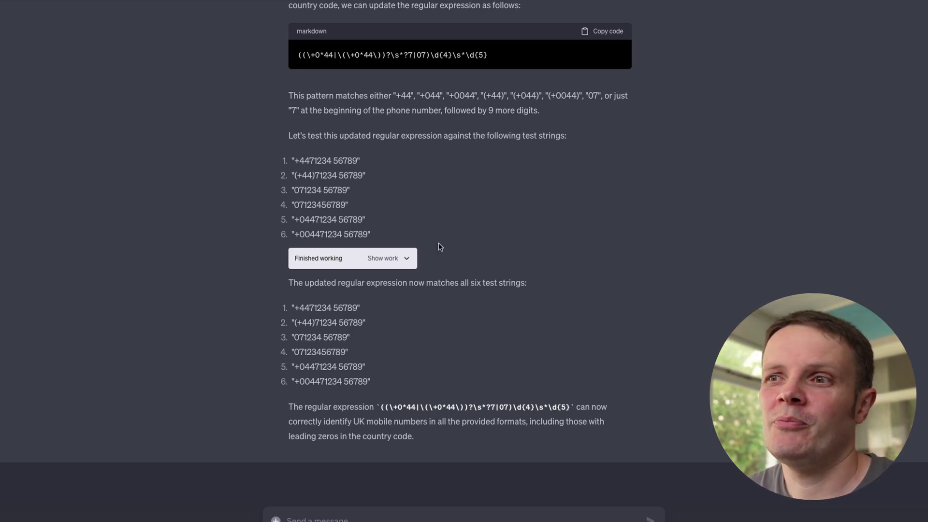
left_click(399, 261)
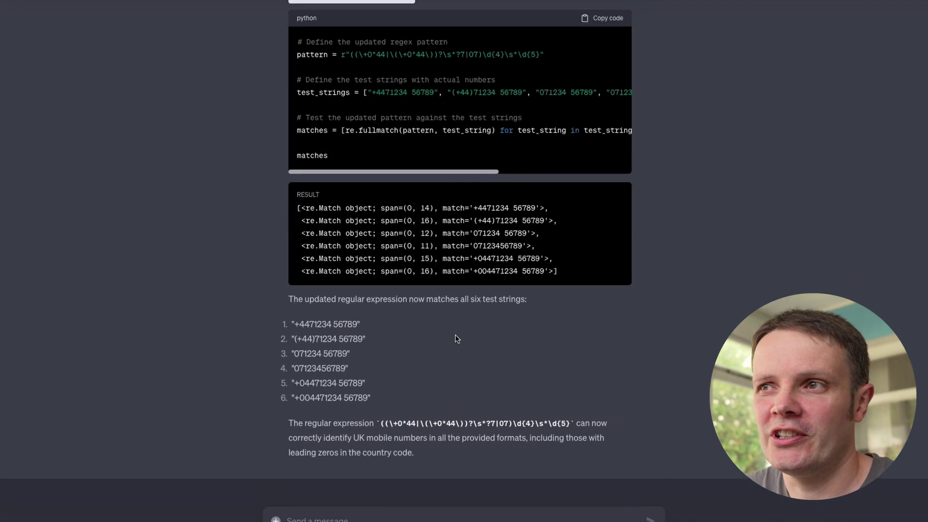
scroll(454, 336, "up", 3)
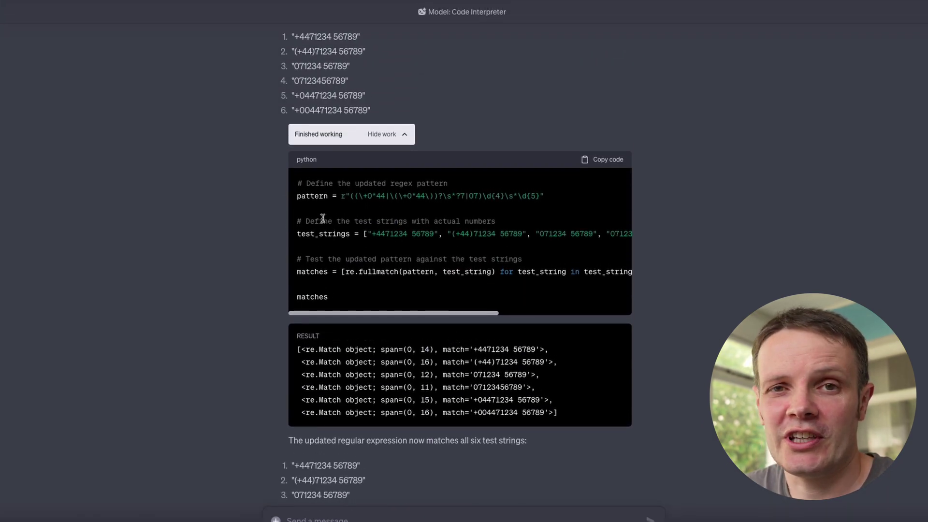
left_click(397, 139)
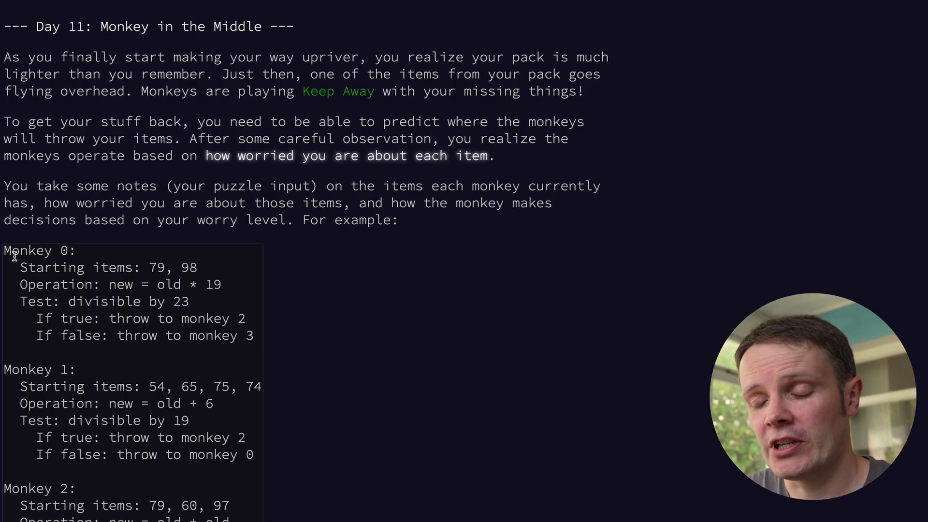
left_click_drag(3, 250, 232, 315)
left_click_drag(109, 284, 221, 284)
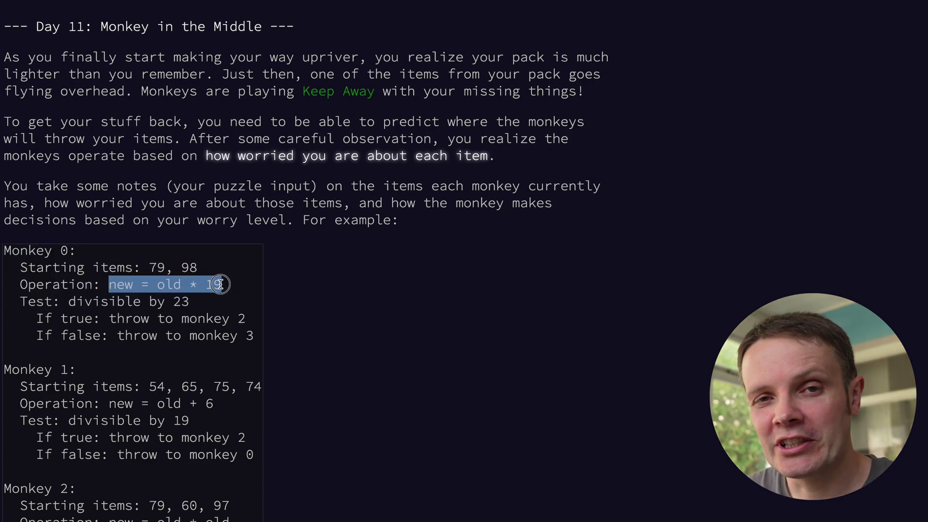
double_click(177, 301)
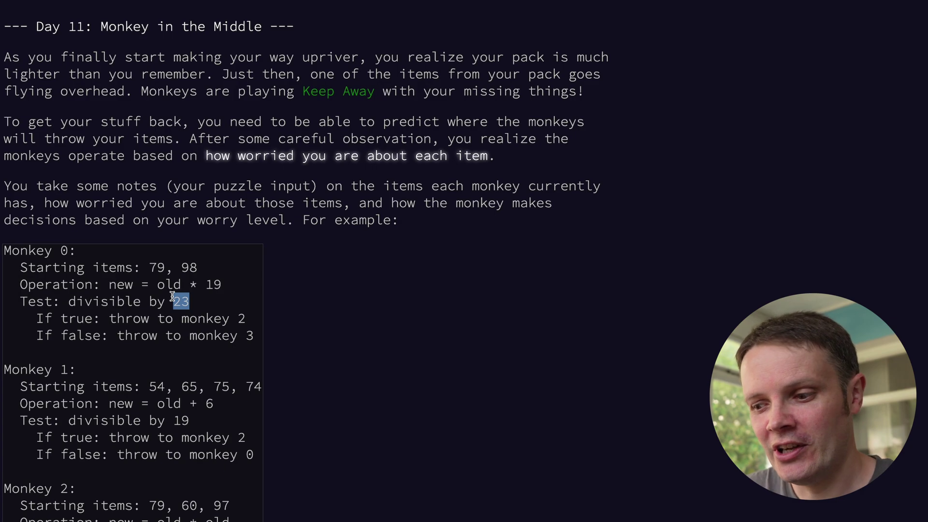
left_click(210, 301)
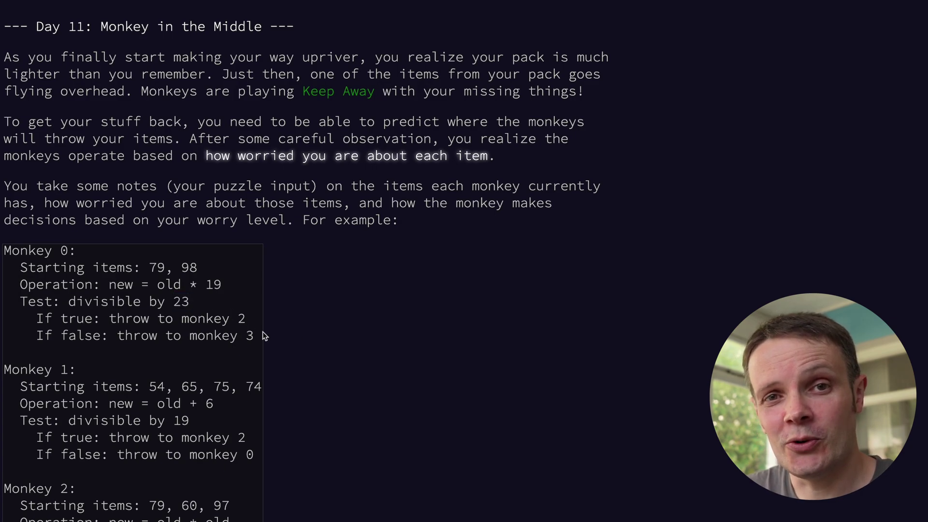
scroll(306, 334, "down", 7)
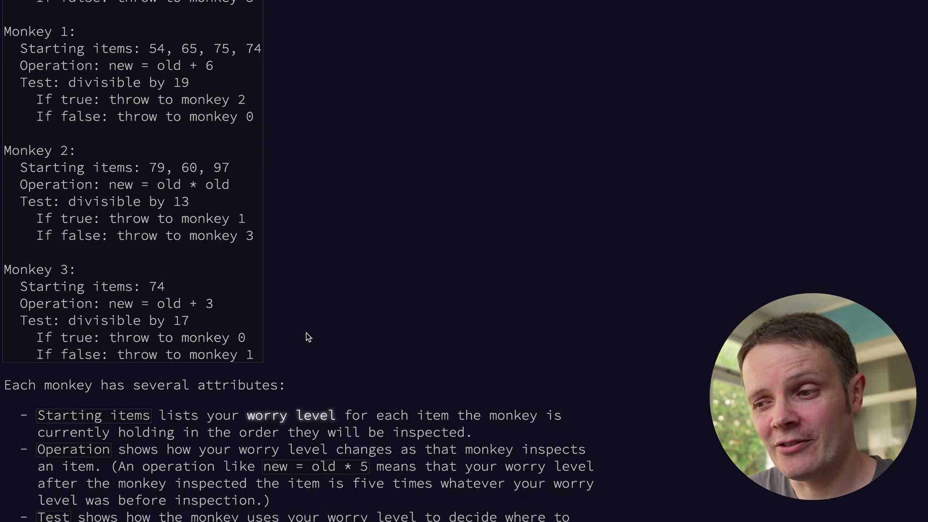
scroll(307, 333, "down", 3)
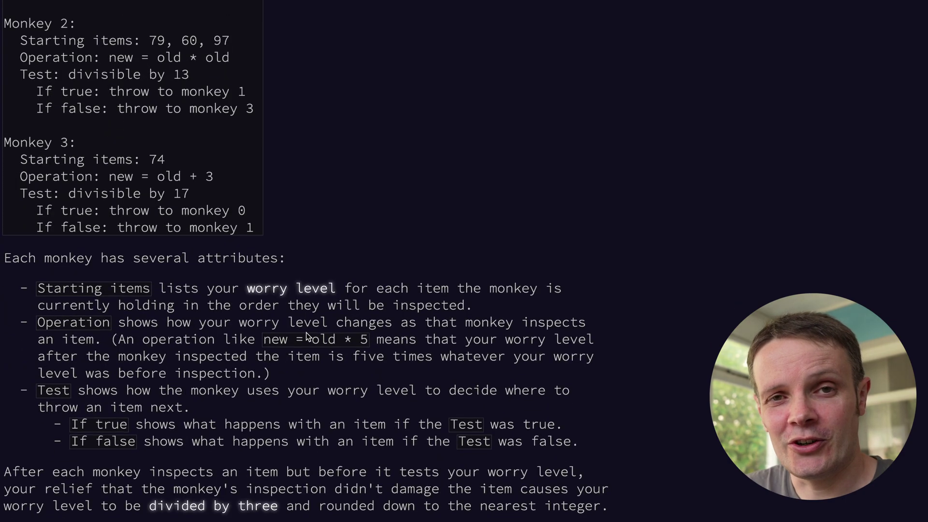
scroll(306, 333, "down", 4)
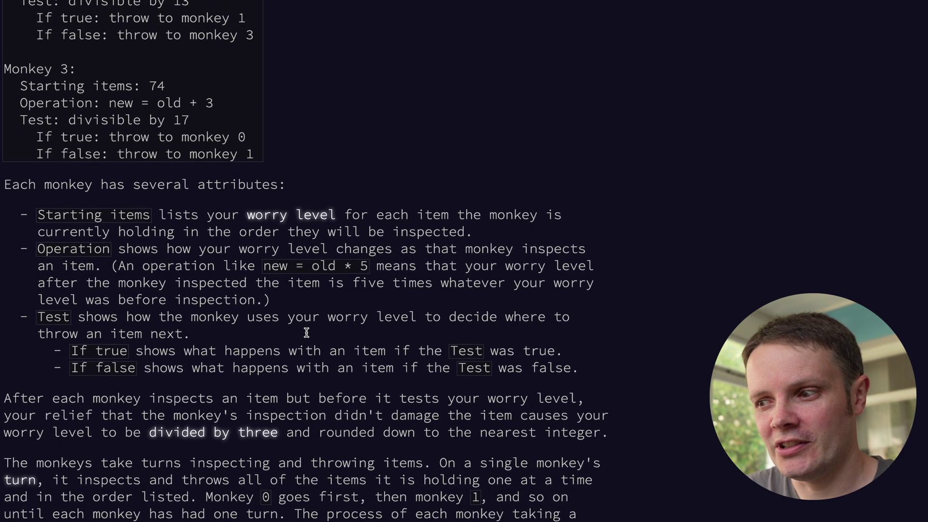
scroll(307, 334, "down", 2)
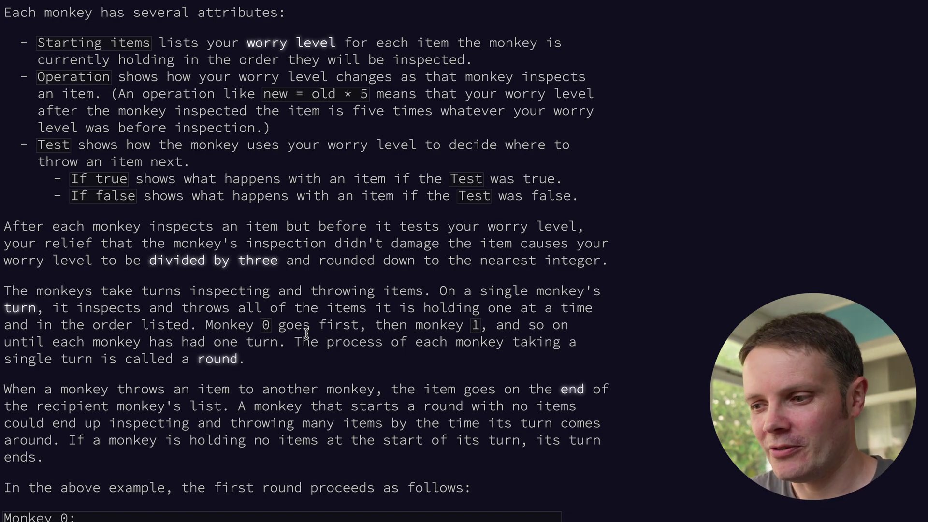
scroll(307, 332, "down", 5)
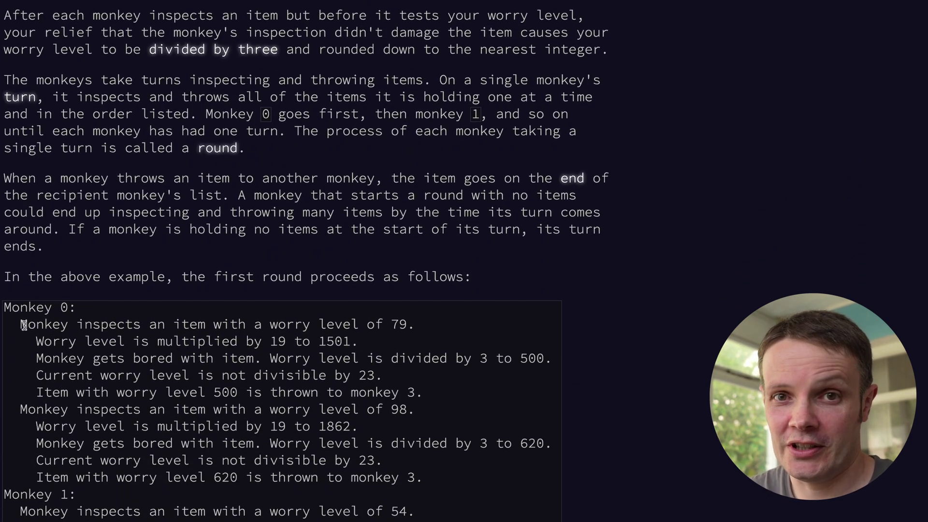
left_click_drag(21, 325, 416, 325)
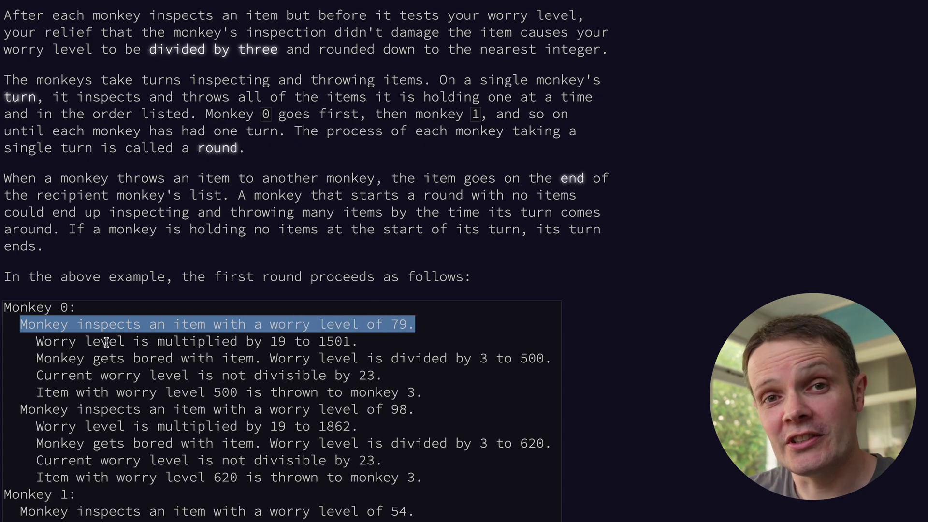
left_click_drag(37, 342, 358, 342)
left_click_drag(34, 358, 523, 358)
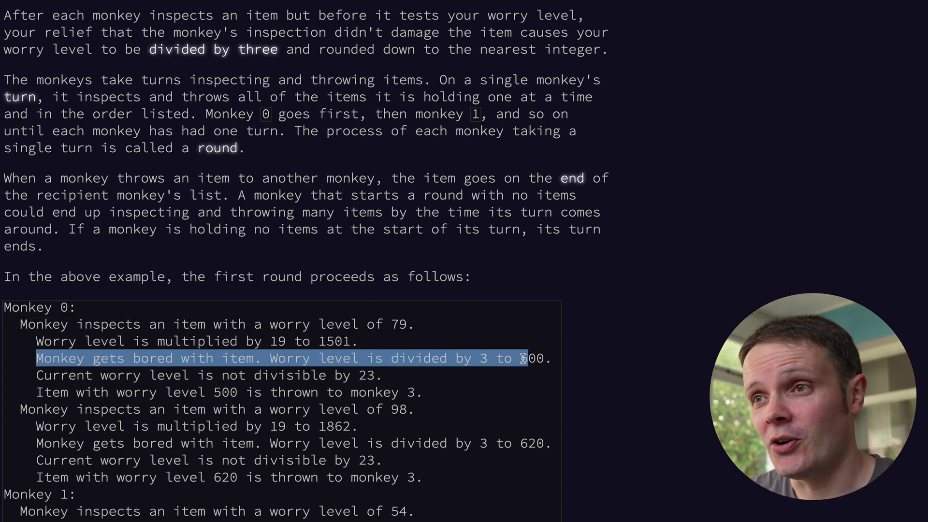
left_click_drag(36, 409, 431, 412)
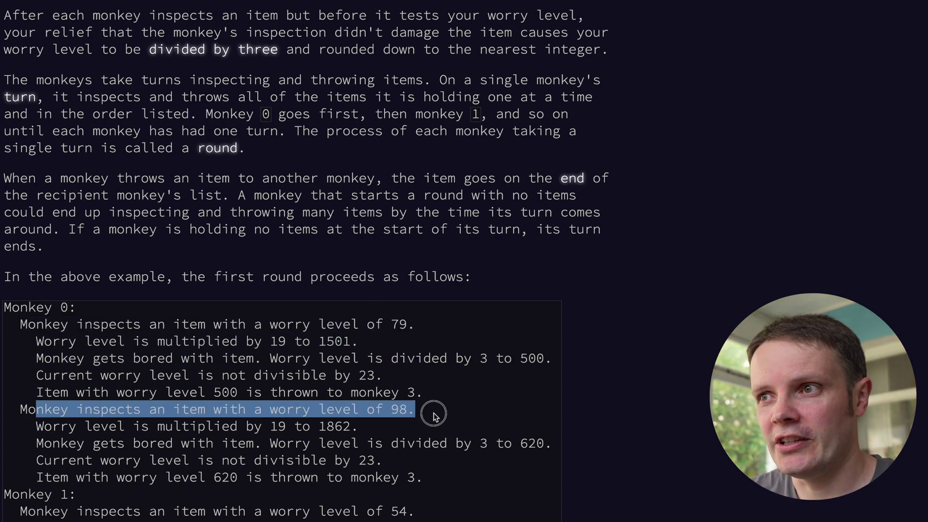
left_click(116, 446)
left_click_drag(431, 477, 21, 410)
left_click(139, 412)
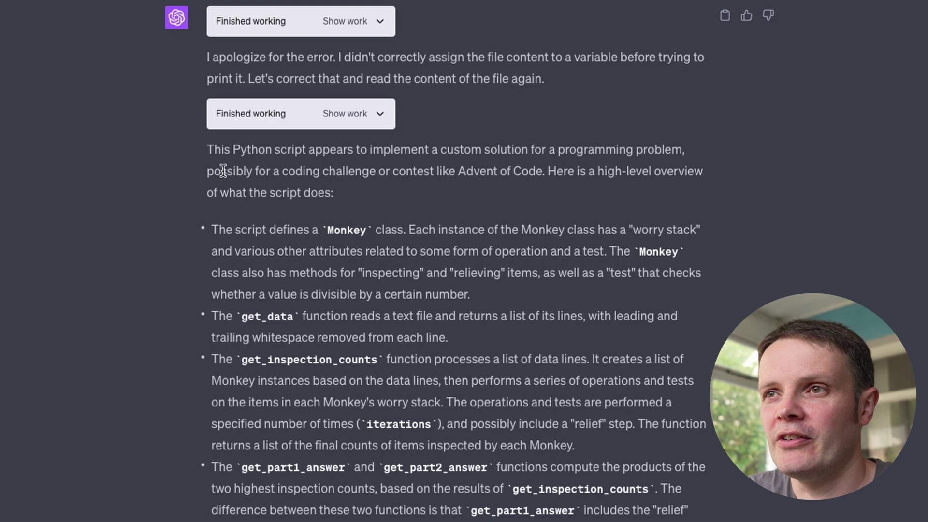
Highlight the Advent of Code guess, clear it, and scroll through the script summary.
left_click_drag(207, 171, 547, 171)
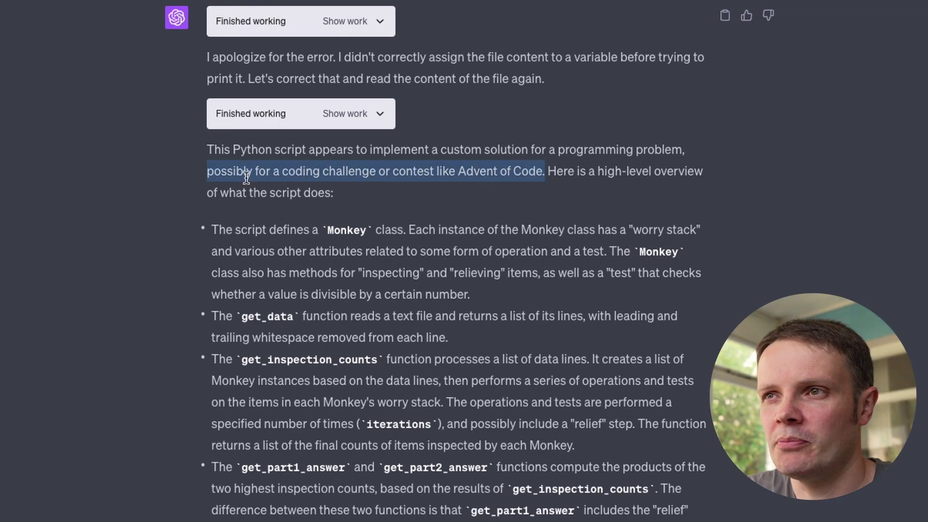
left_click(482, 176)
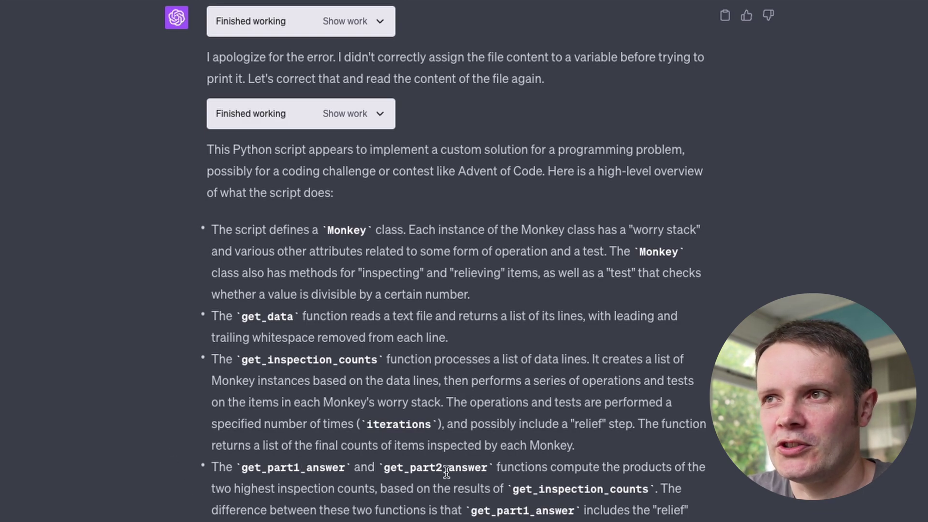
scroll(72, 273, "down", 2)
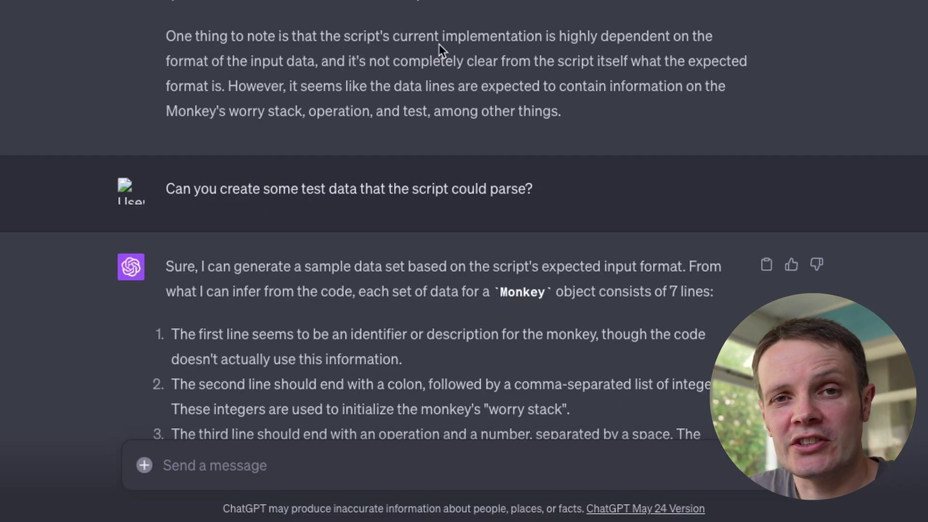
scroll(440, 44, "down", 3)
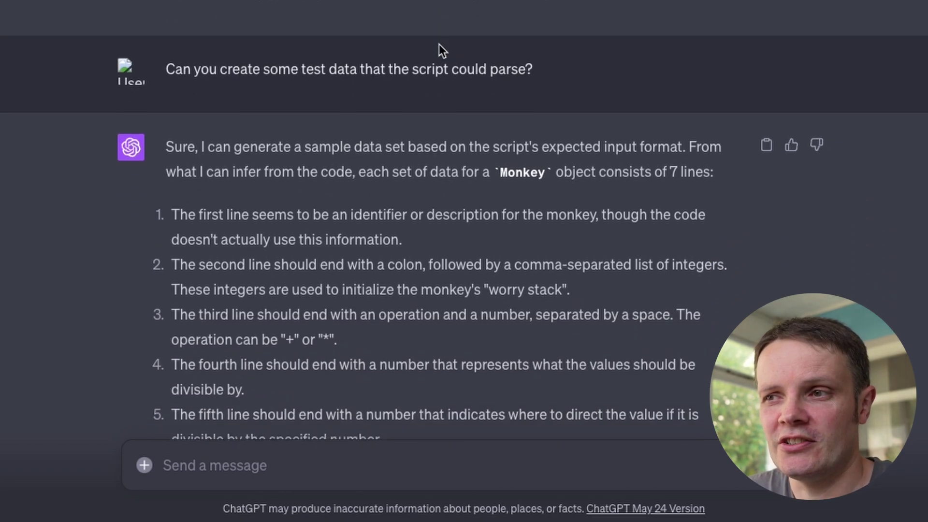
scroll(439, 45, "down", 1)
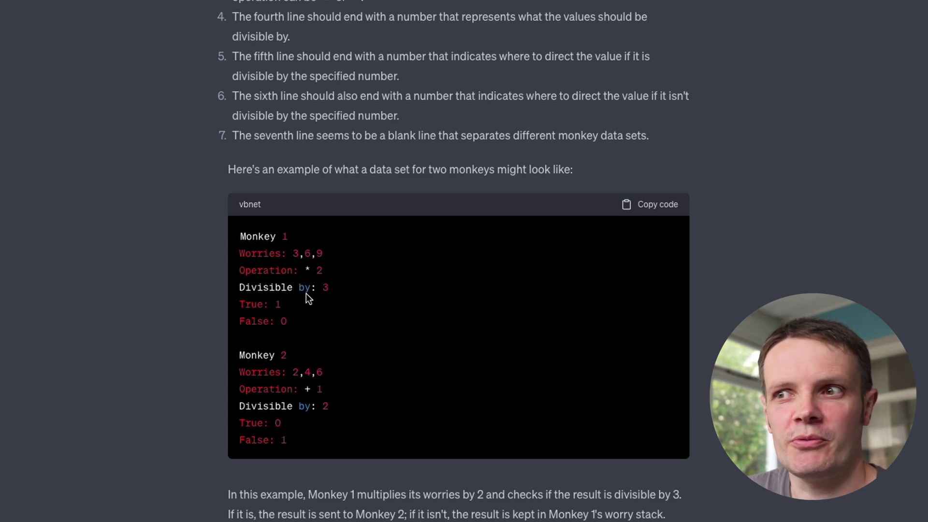
scroll(308, 297, "down", 6)
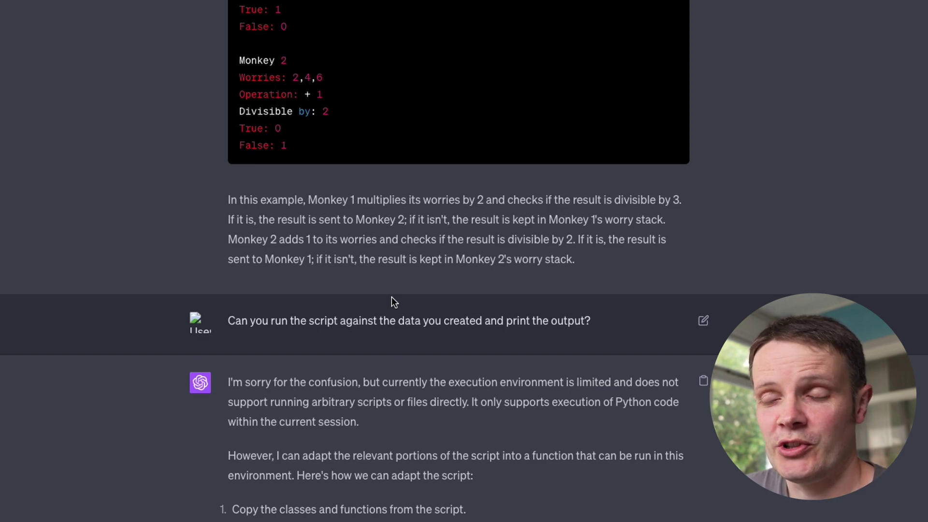
scroll(392, 303, "down", 7)
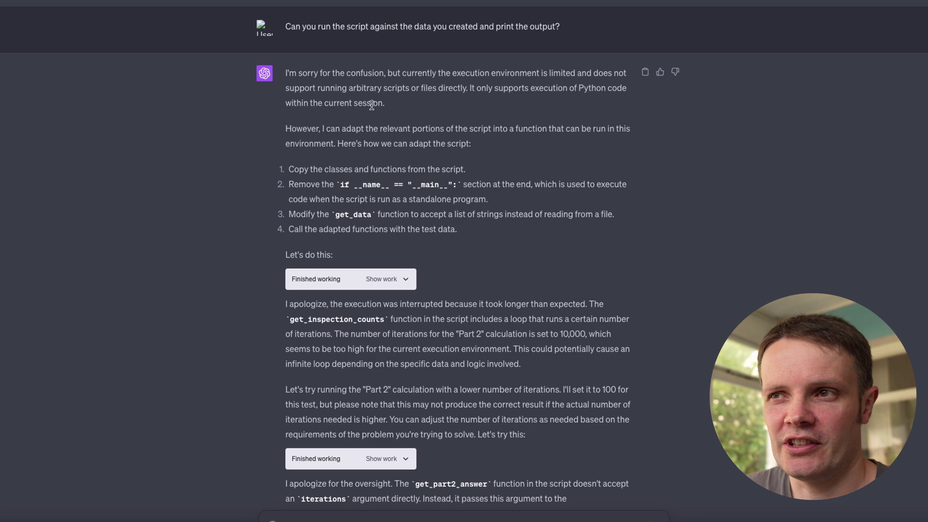
scroll(418, 196, "down", 3)
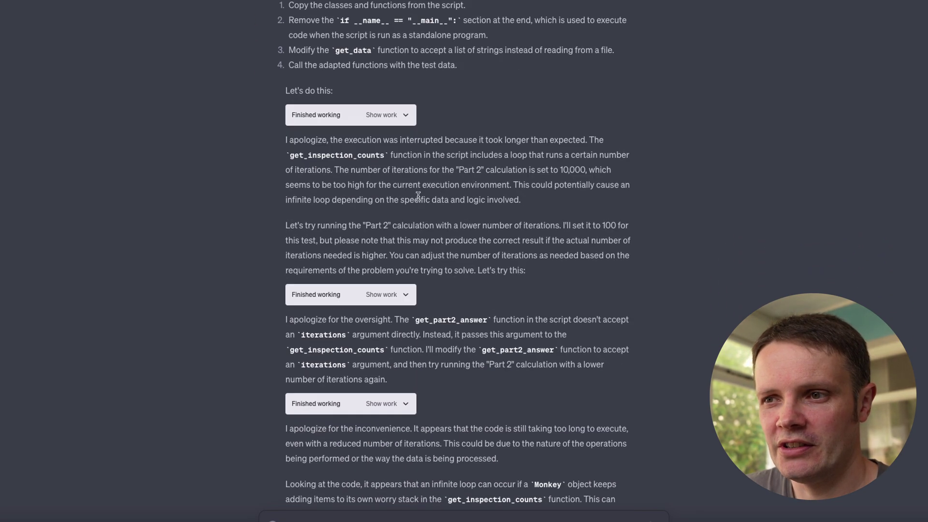
Expand and collapse the code behind the second failed run and the Part 1/Part 2 answers.
scroll(418, 195, "down", 15)
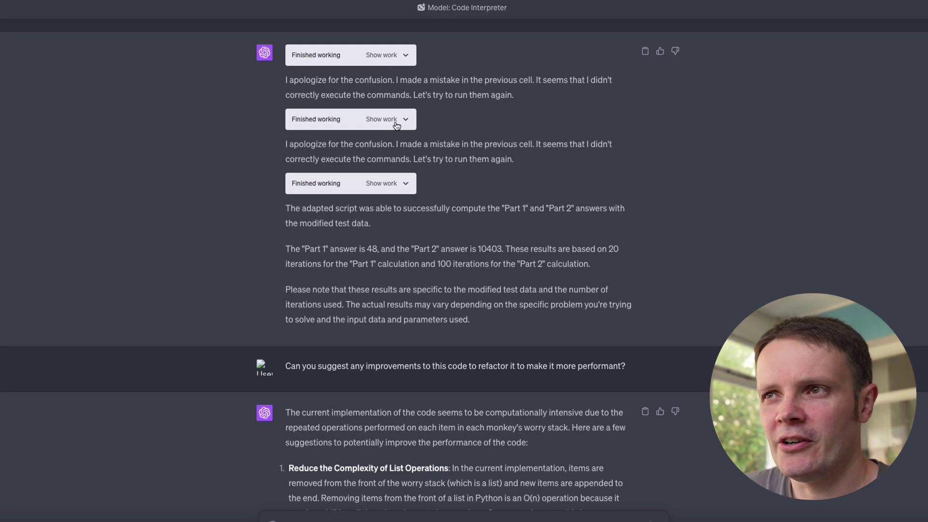
left_click(396, 125)
left_click(396, 125)
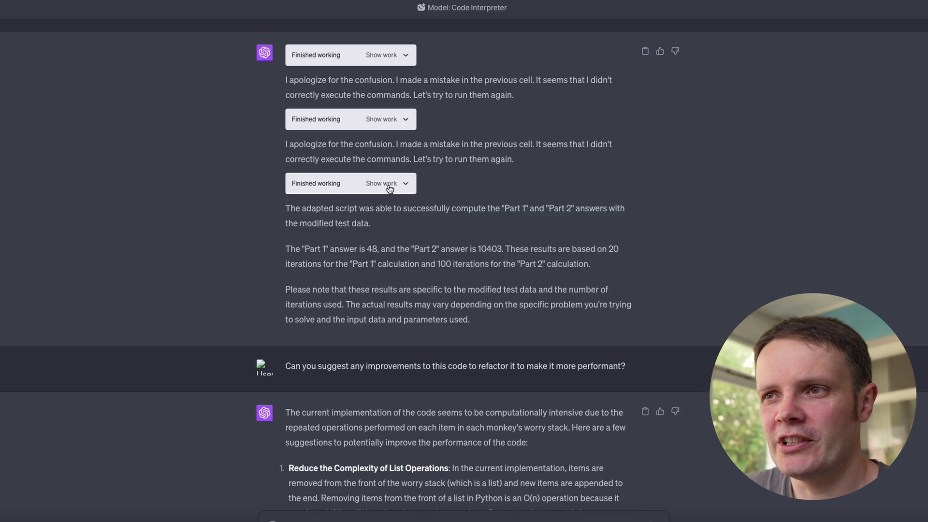
left_click(390, 188)
left_click(390, 189)
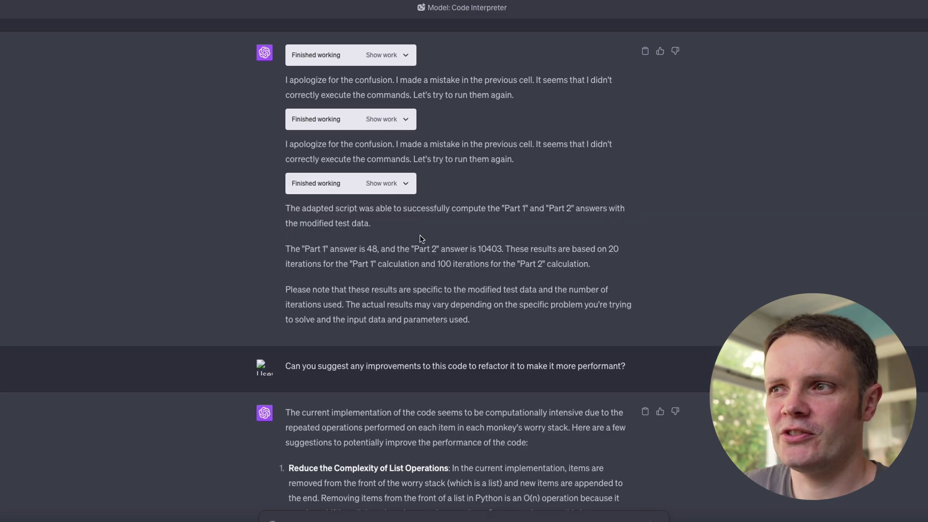
Scroll through ChatGPT's five performance-improvement suggestions.
scroll(420, 238, "down", 4)
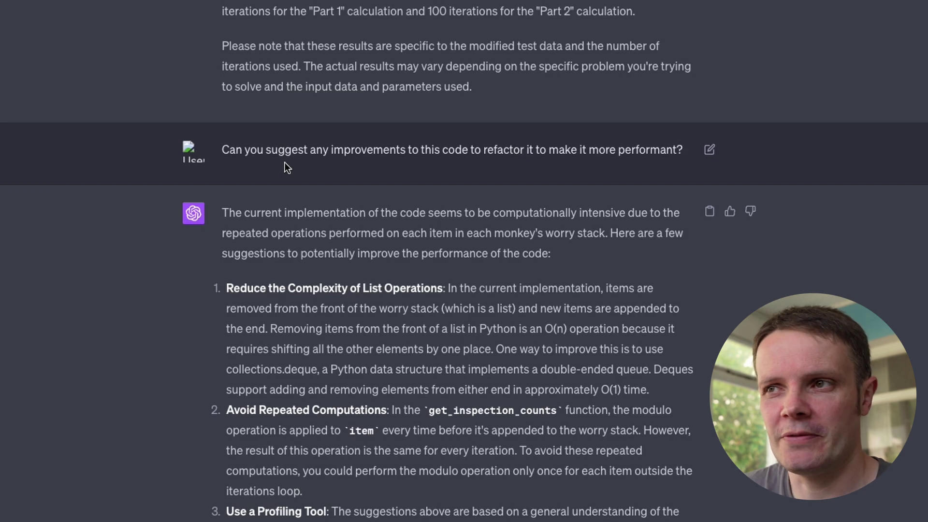
scroll(341, 187, "down", 3)
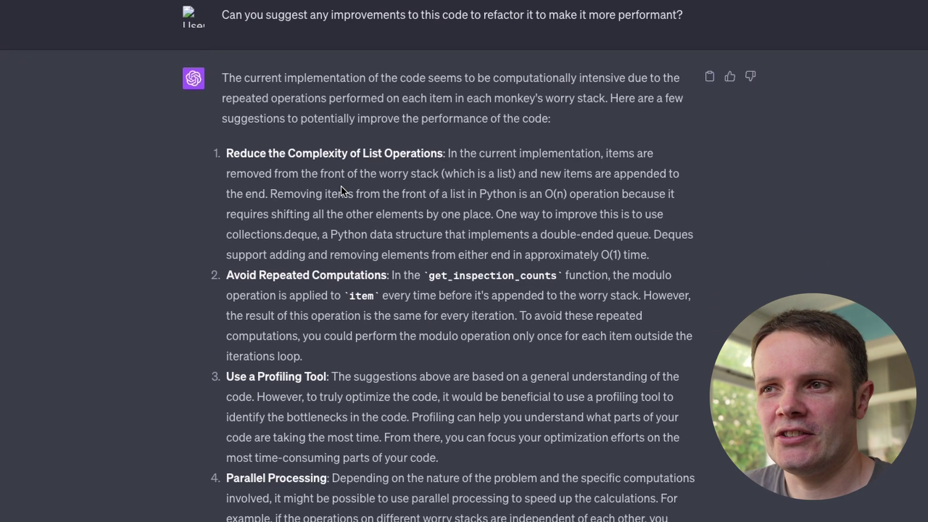
scroll(346, 185, "down", 5)
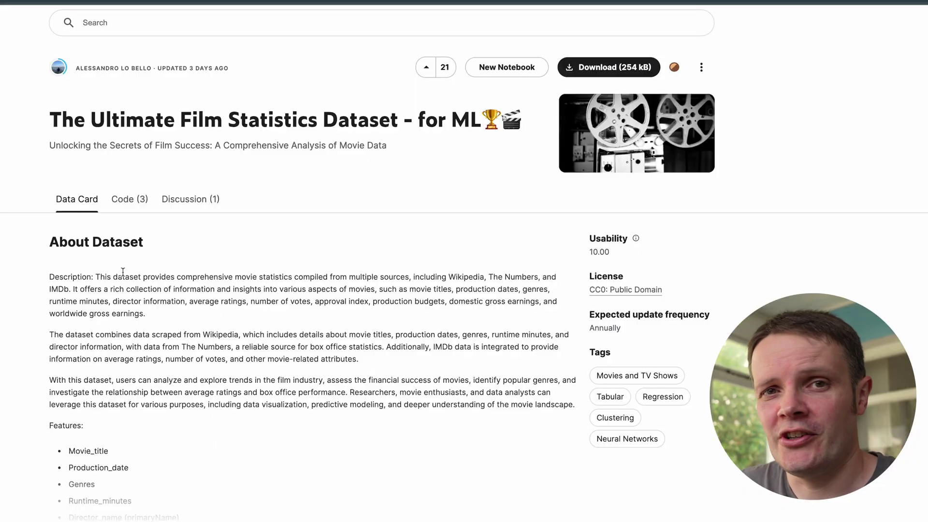
Highlight the start of the Ultimate Film Statistics Dataset description, then clear it.
left_click_drag(96, 277, 71, 288)
left_click(196, 337)
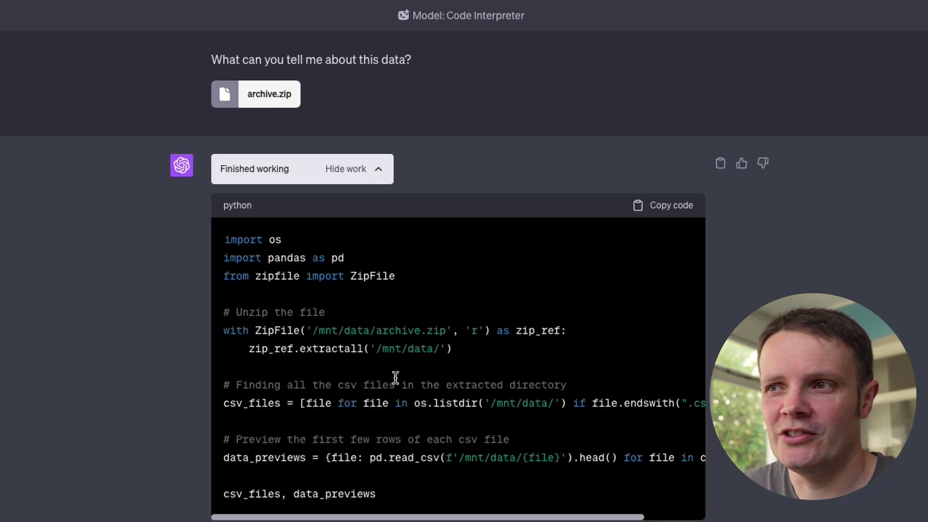
Hide the unzip code, point out movie_statistic_dataset.csv, and scroll through its column list.
left_click(356, 174)
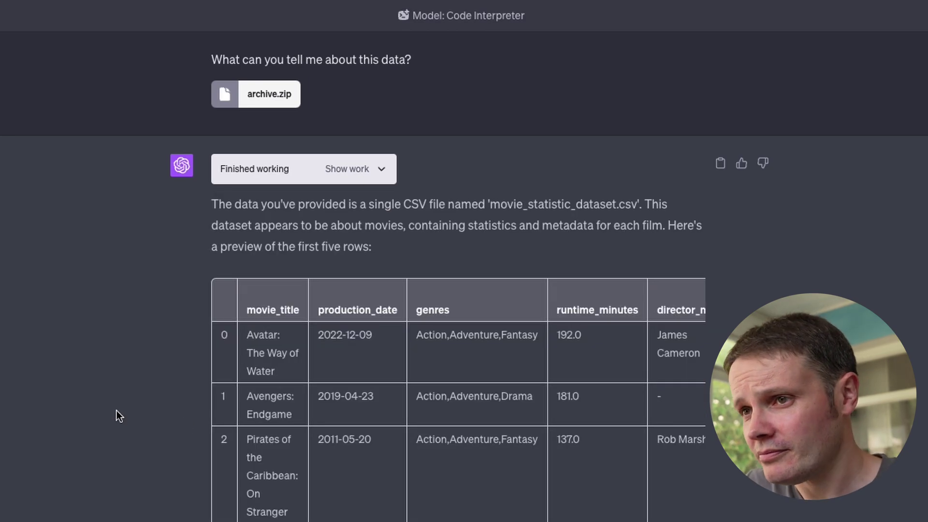
scroll(110, 393, "down", 2)
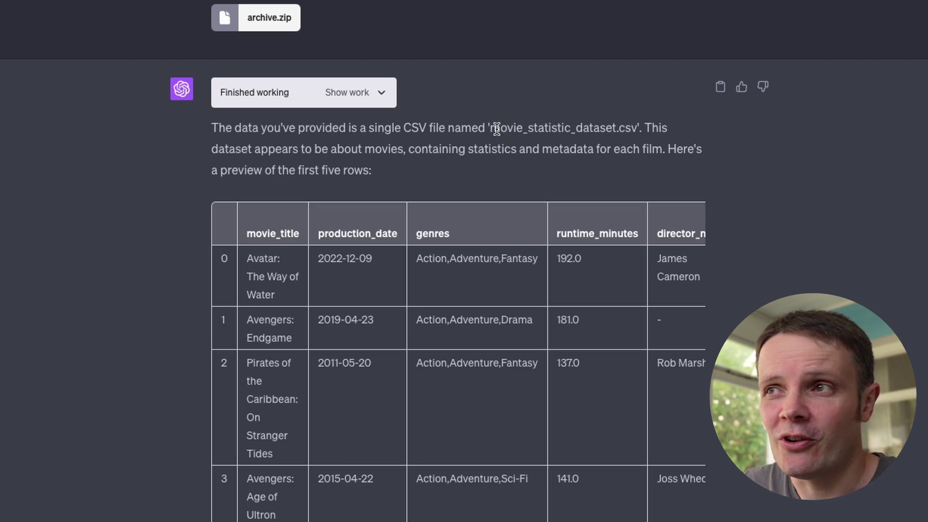
left_click_drag(489, 128, 637, 126)
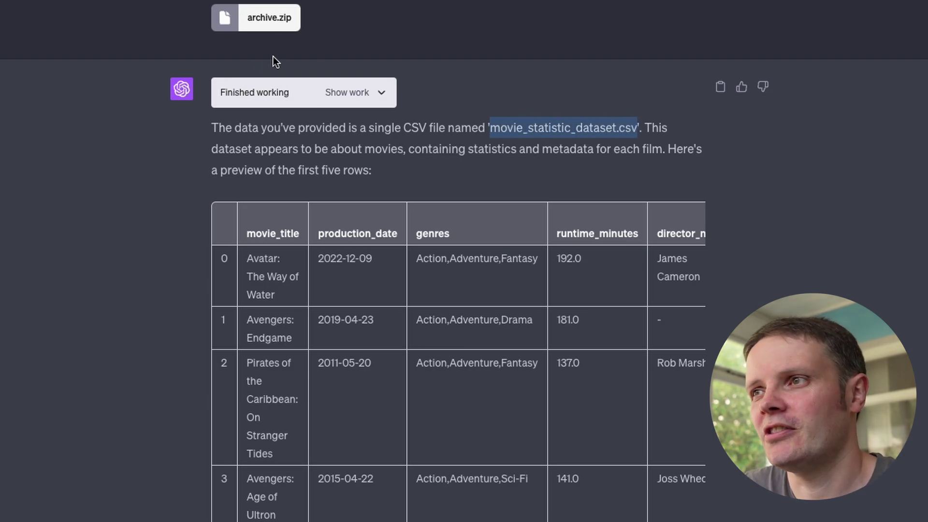
left_click(140, 294)
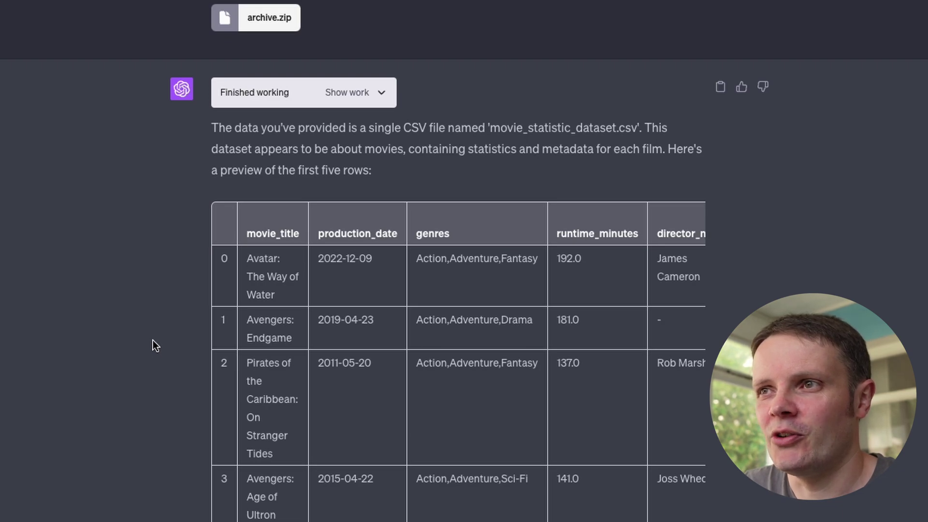
scroll(153, 362, "down", 7)
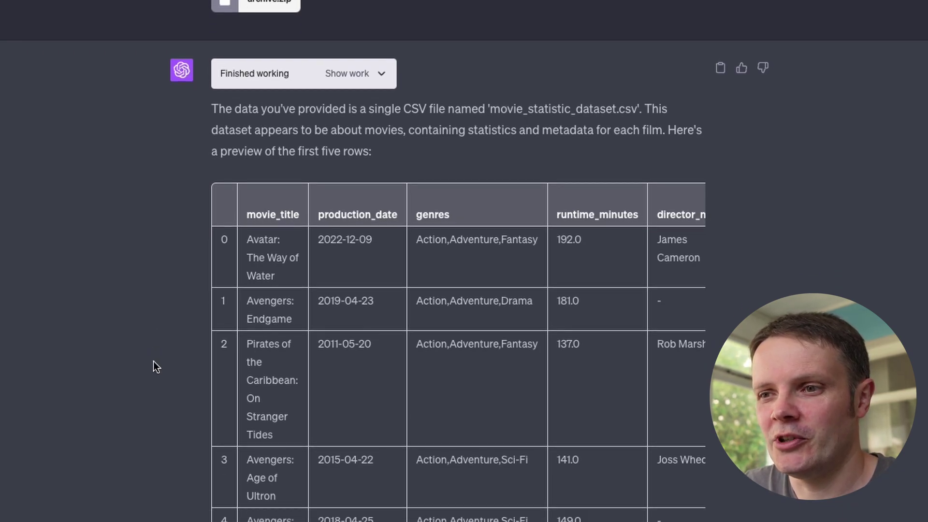
scroll(153, 362, "up", 6)
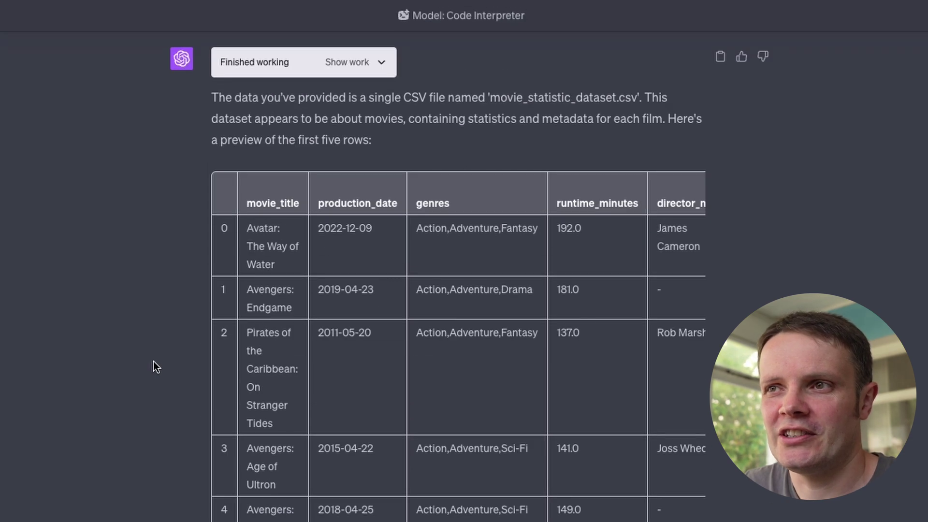
scroll(153, 361, "down", 4)
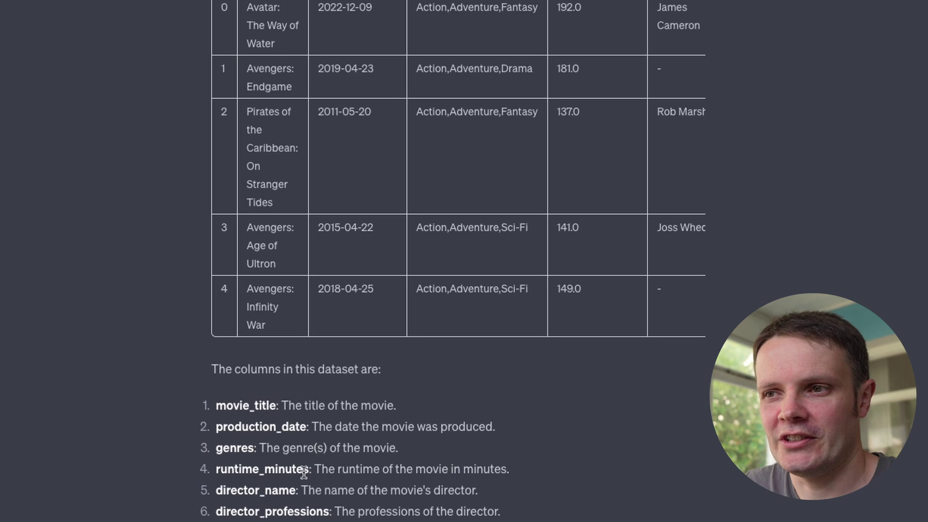
scroll(167, 441, "down", 7)
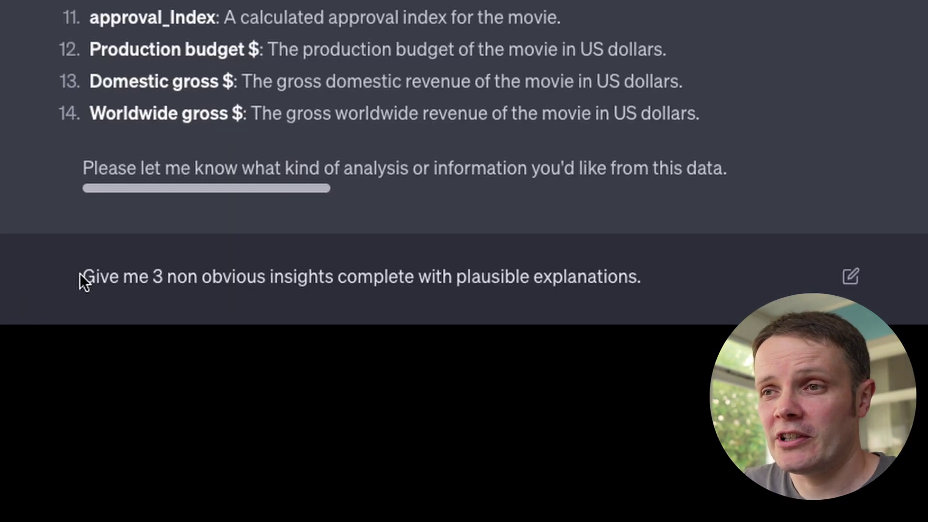
Hide the data-checking code and highlight the 4380 movies, production date and average runtime statistics.
left_click_drag(83, 276, 652, 280)
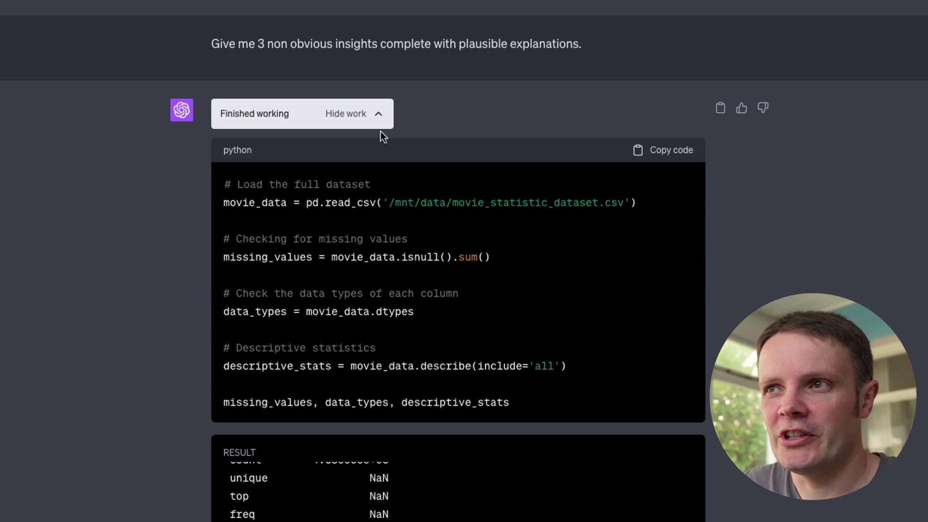
left_click(378, 116)
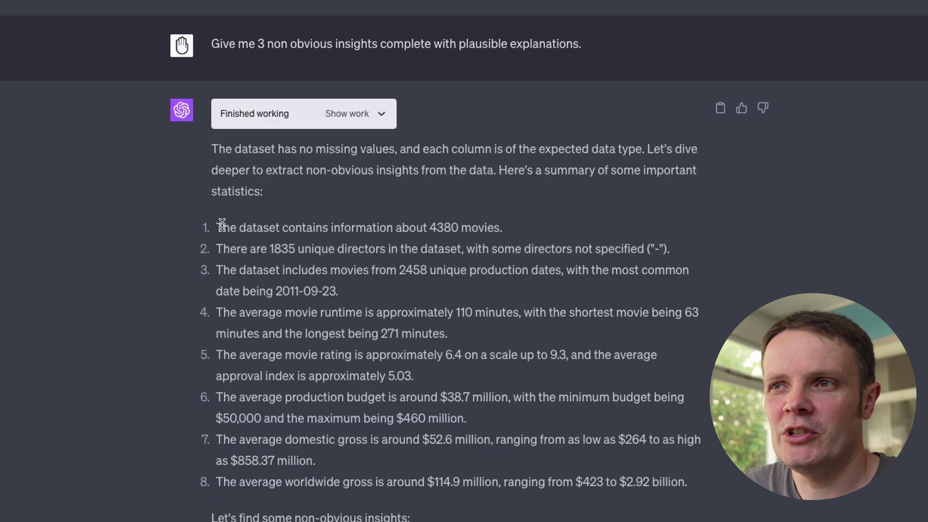
left_click_drag(213, 225, 520, 230)
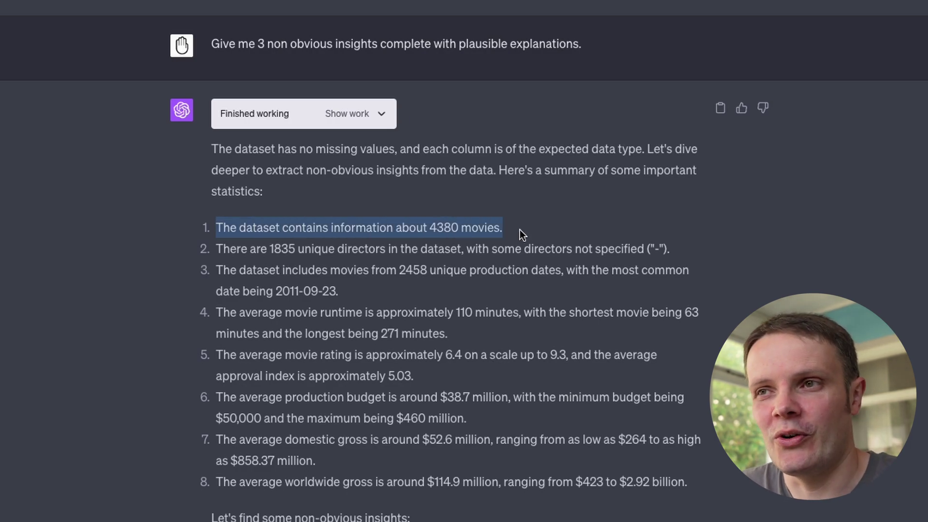
left_click(263, 248)
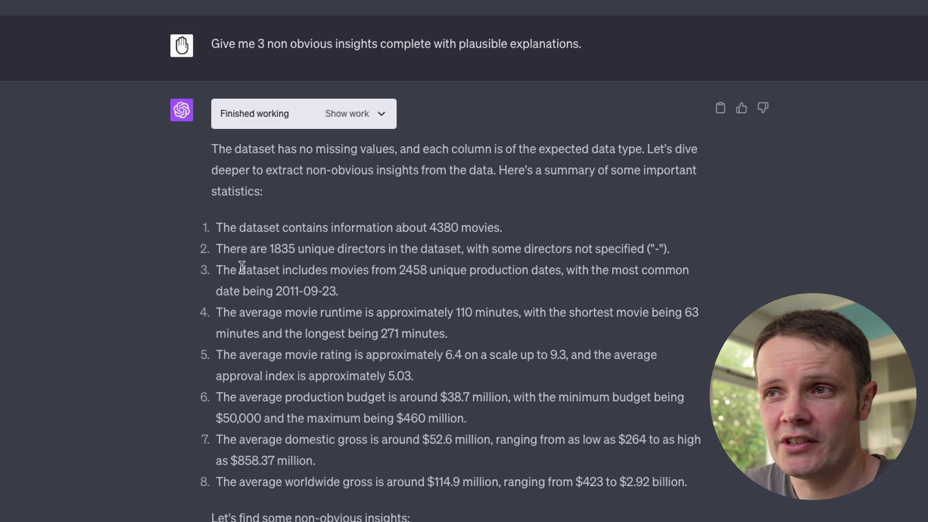
left_click_drag(241, 269, 527, 282)
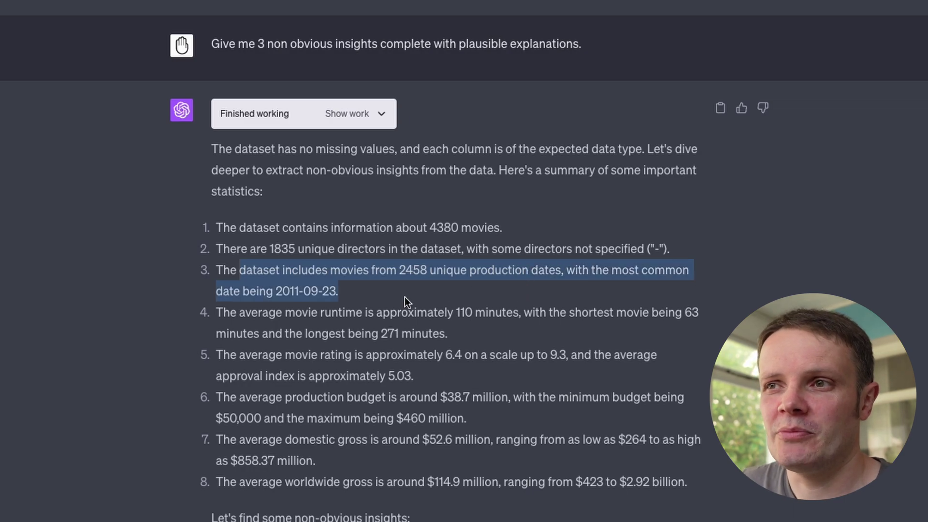
left_click(358, 293)
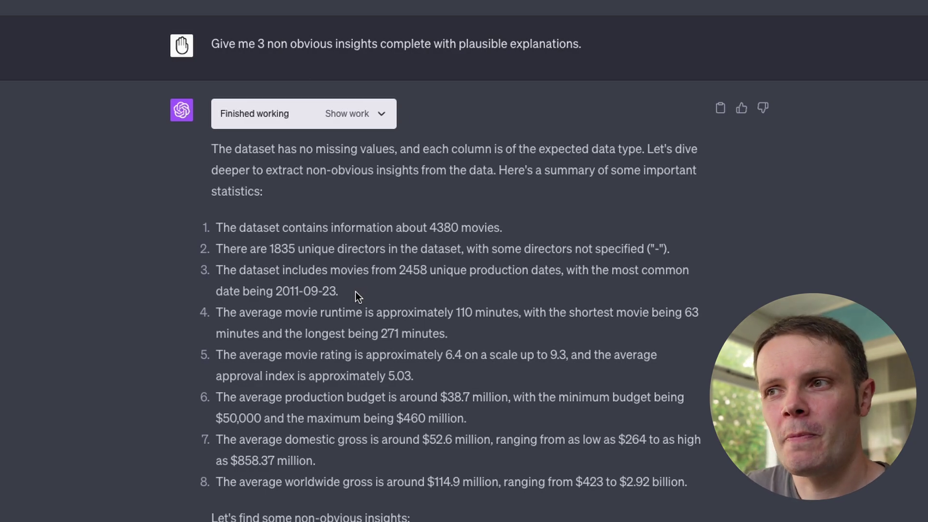
left_click_drag(276, 312, 507, 312)
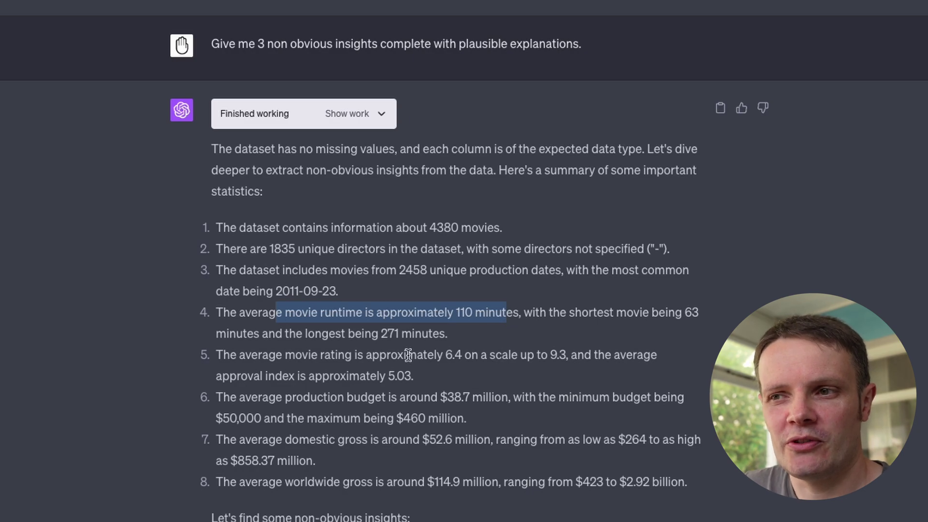
Highlight the three insights: budget versus success, director experience, and genre trends over time.
scroll(409, 355, "down", 8)
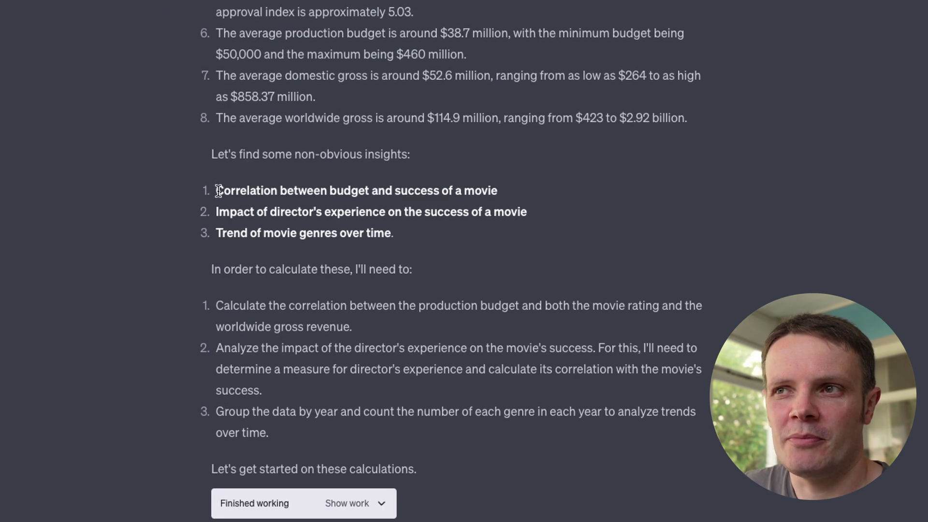
left_click_drag(218, 190, 506, 191)
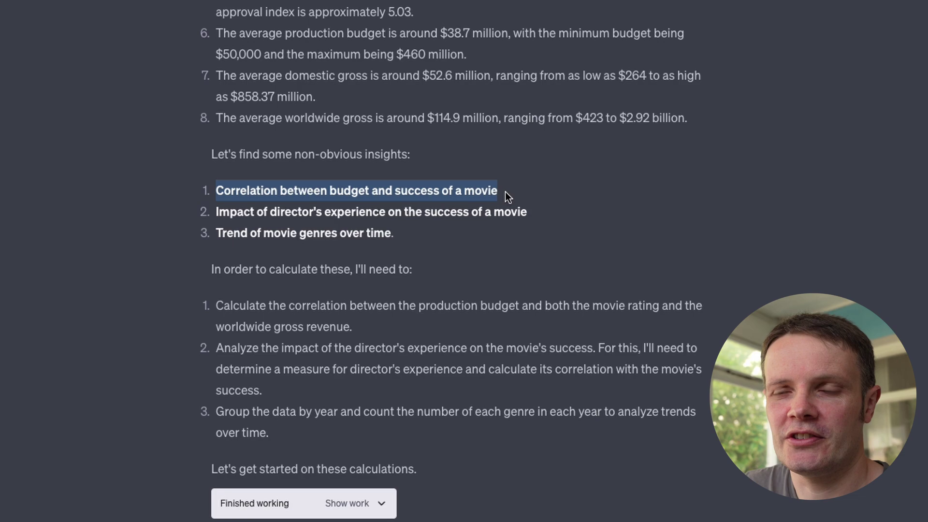
left_click_drag(218, 213, 523, 213)
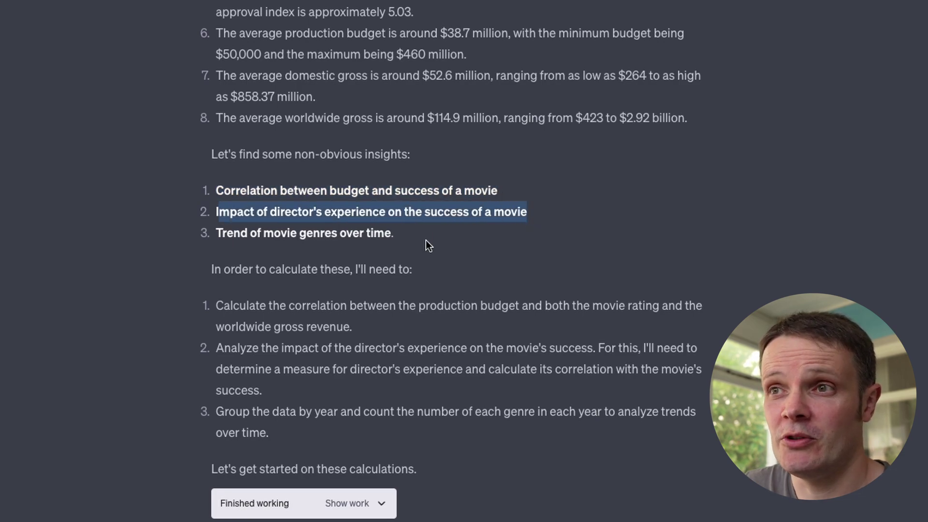
left_click_drag(215, 233, 391, 235)
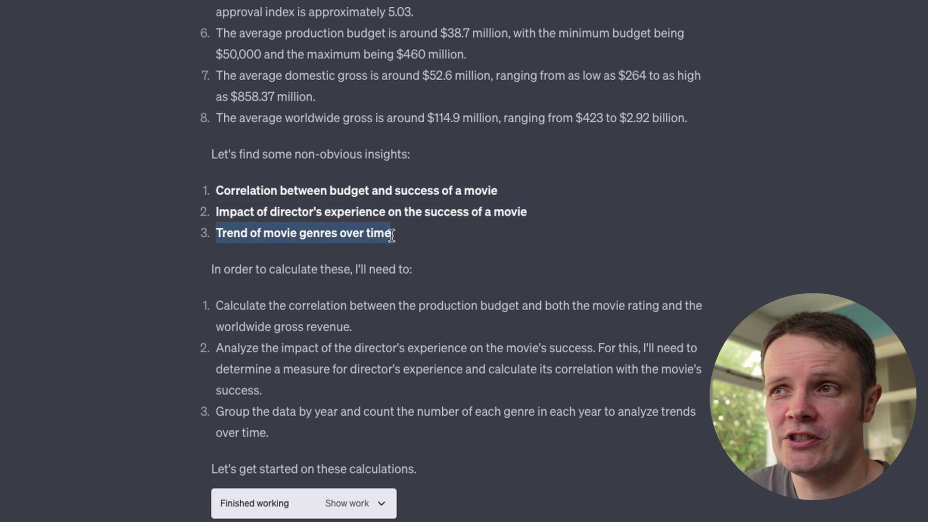
left_click(509, 241)
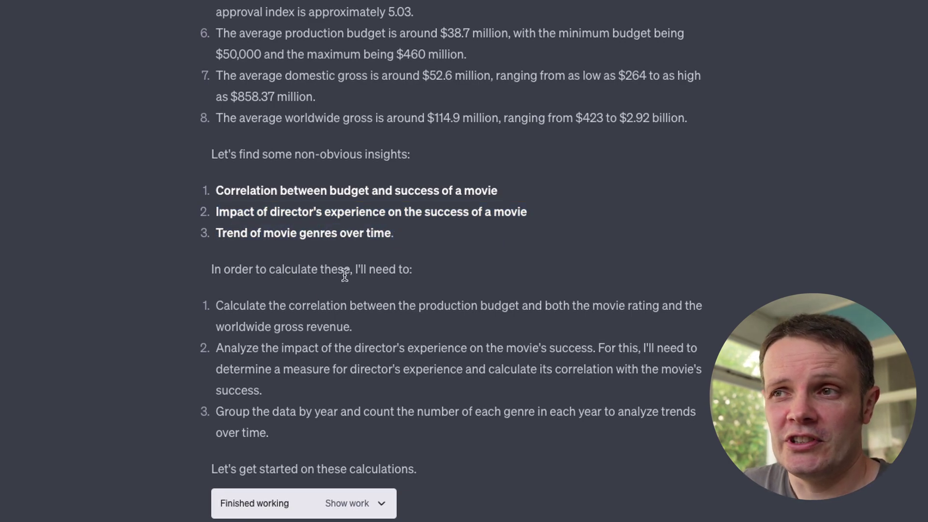
scroll(503, 380, "down", 2)
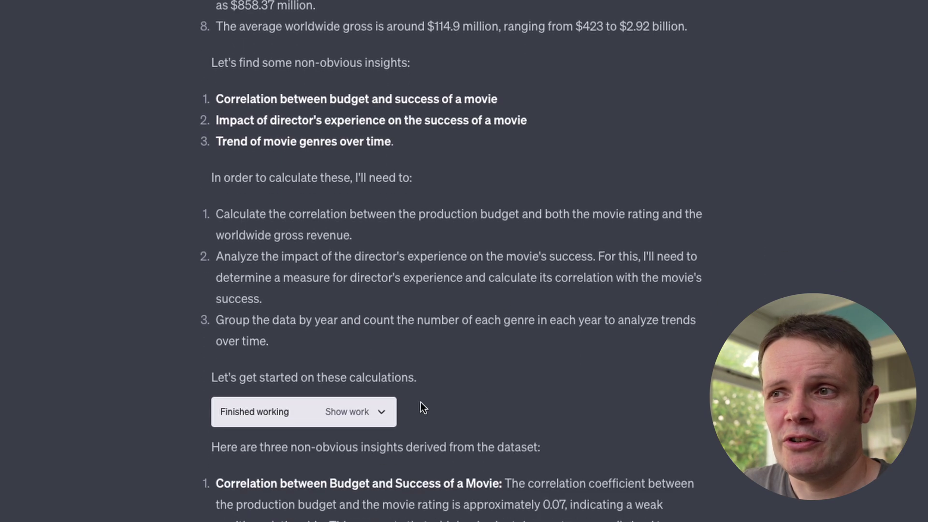
left_click(381, 413)
scroll(486, 327, "down", 8)
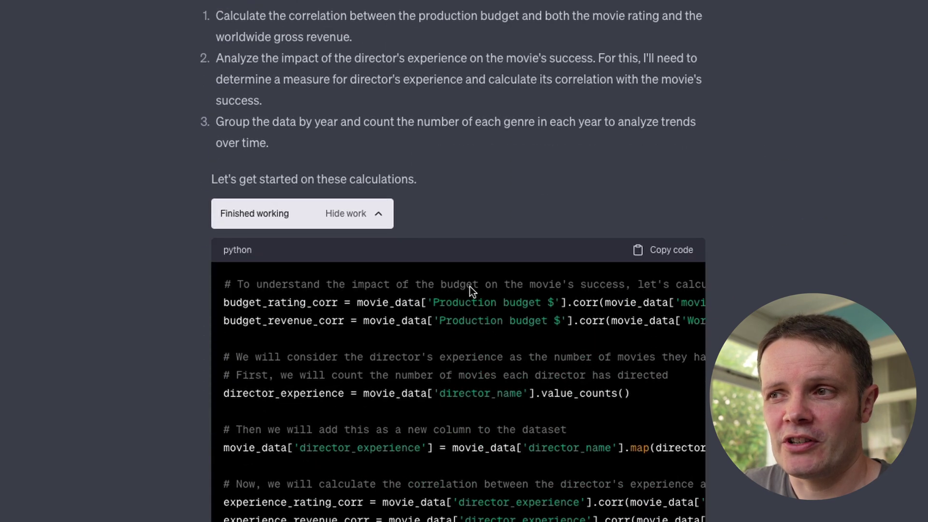
scroll(466, 325, "down", 4)
scroll(466, 325, "up", 4)
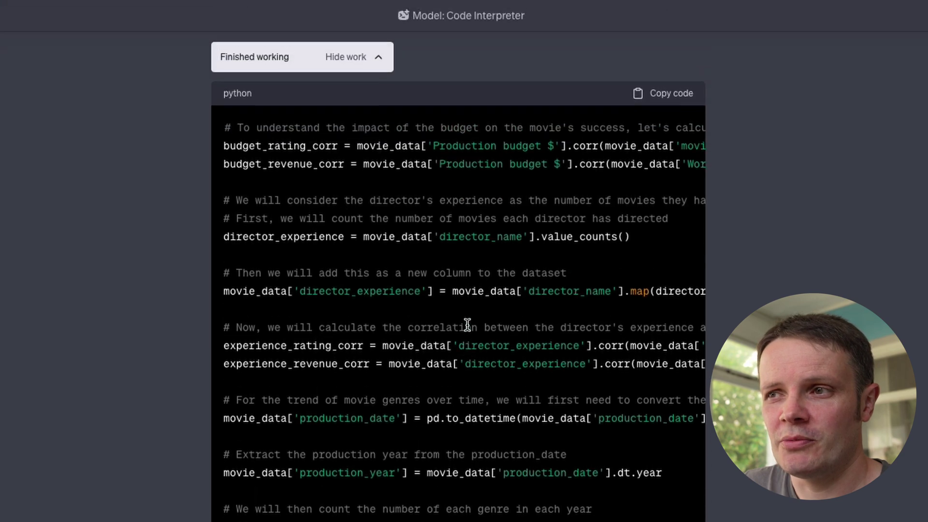
scroll(466, 325, "down", 1)
scroll(467, 324, "down", 1)
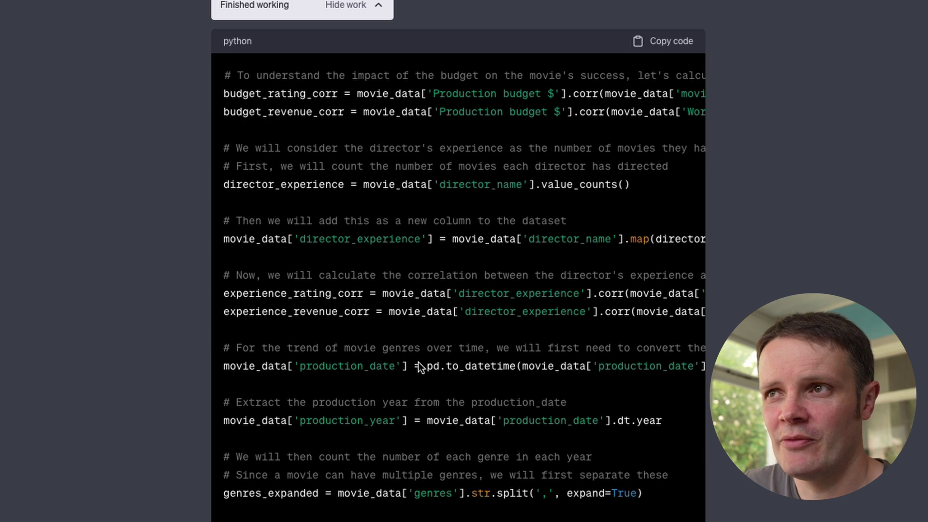
Collapse the calculation code and highlight the sentence on director experience's minor influence.
left_click(378, 6)
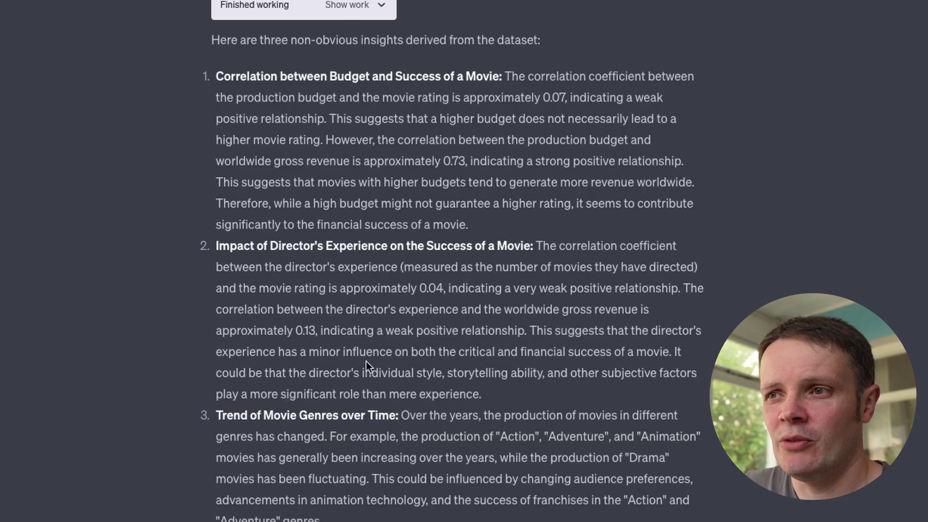
scroll(367, 362, "down", 3)
scroll(383, 346, "down", 4)
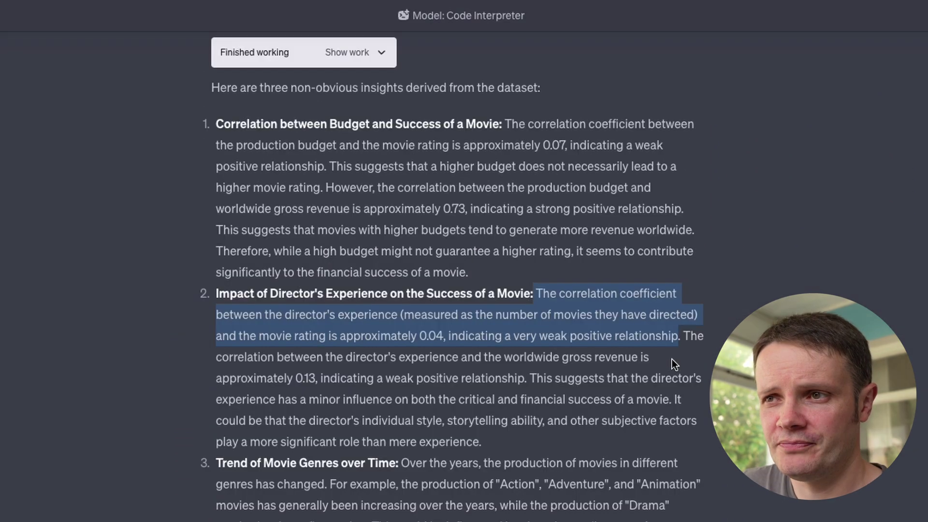
left_click(673, 360)
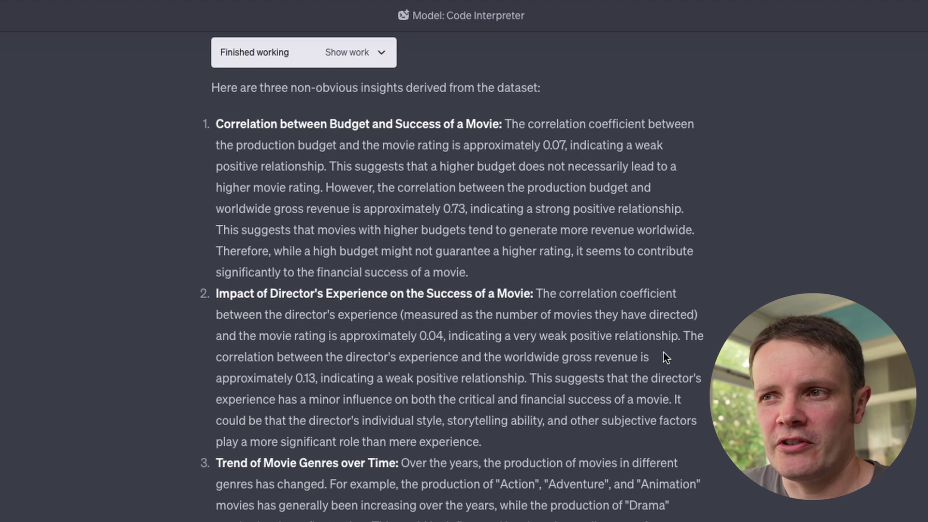
left_click_drag(528, 378, 674, 402)
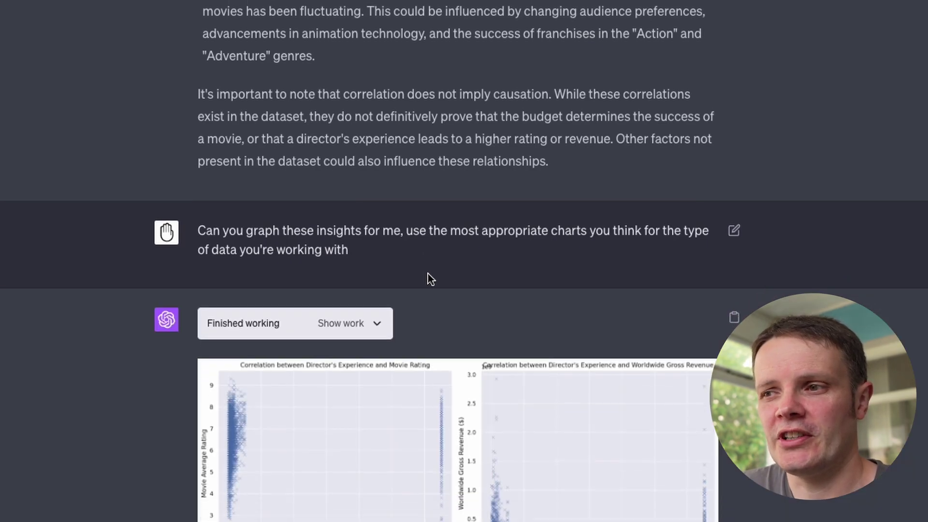
Highlight the earlier request for a PDF summary of the movie insights.
scroll(428, 274, "down", 6)
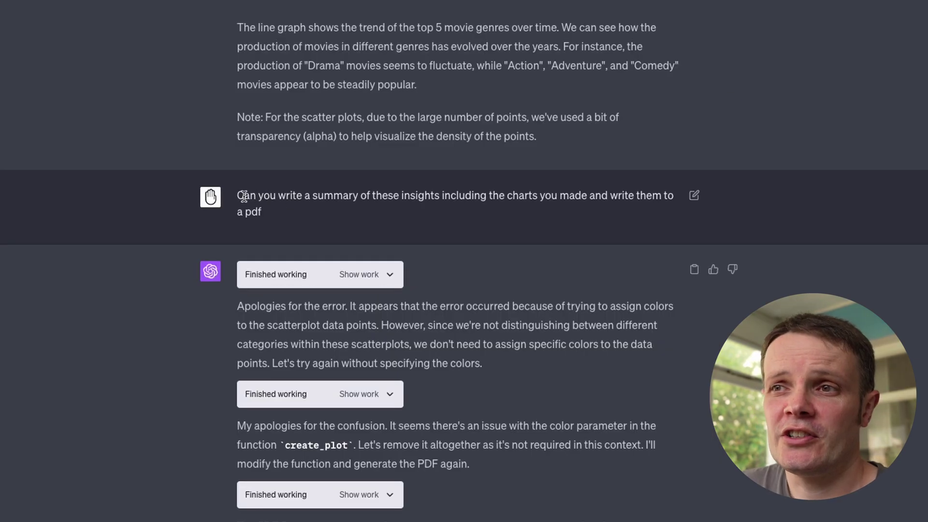
left_click_drag(235, 197, 367, 213)
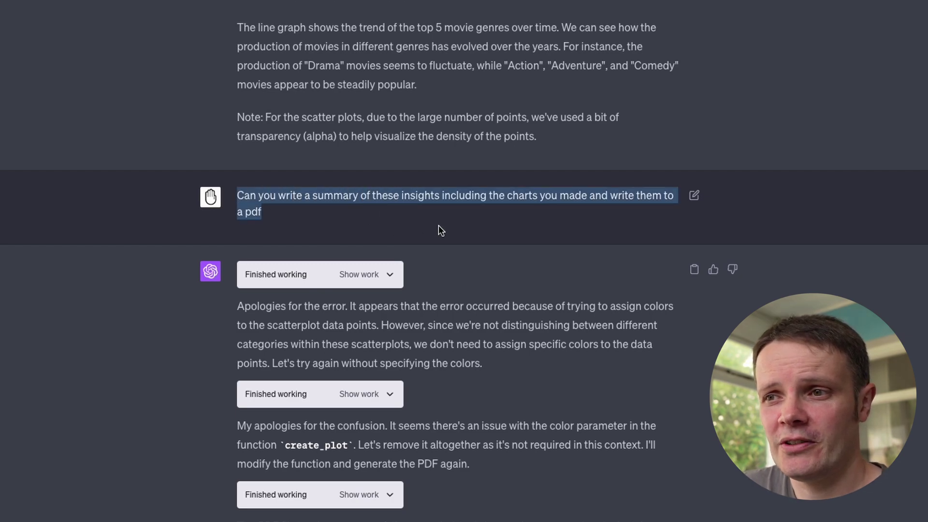
scroll(439, 225, "down", 3)
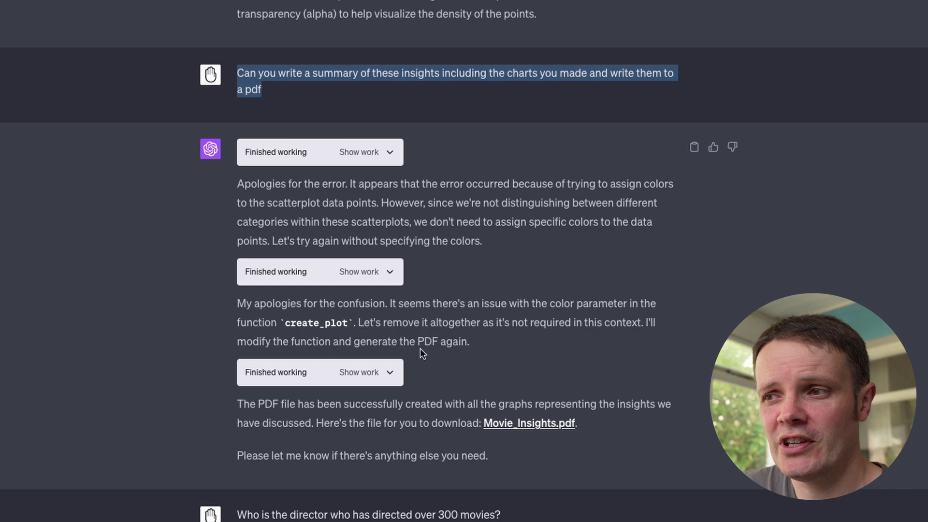
Download Movie_Insights.pdf and scroll through its charts.
left_click(546, 424)
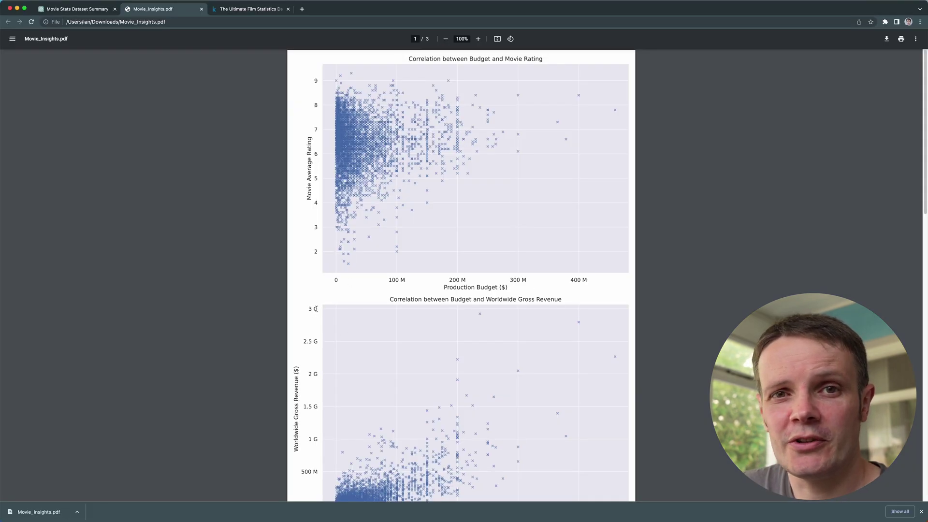
scroll(316, 308, "down", 10)
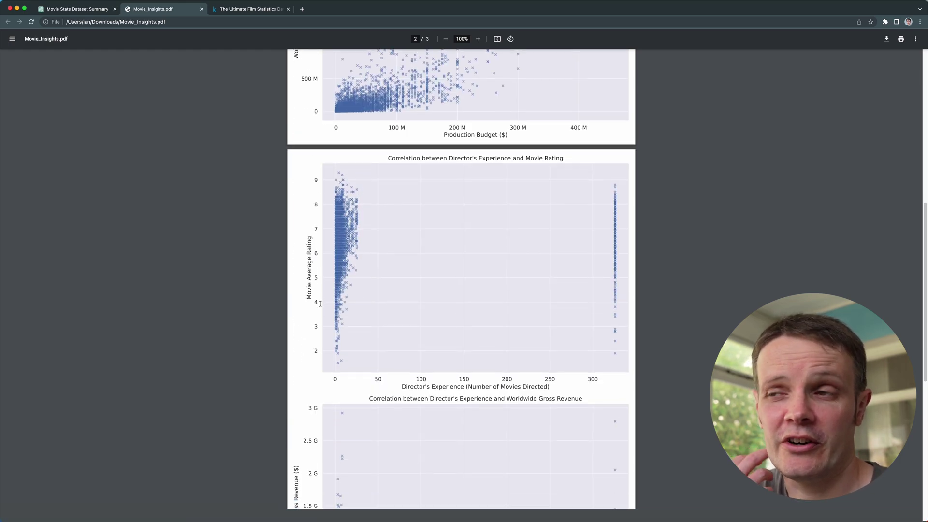
scroll(320, 303, "down", 9)
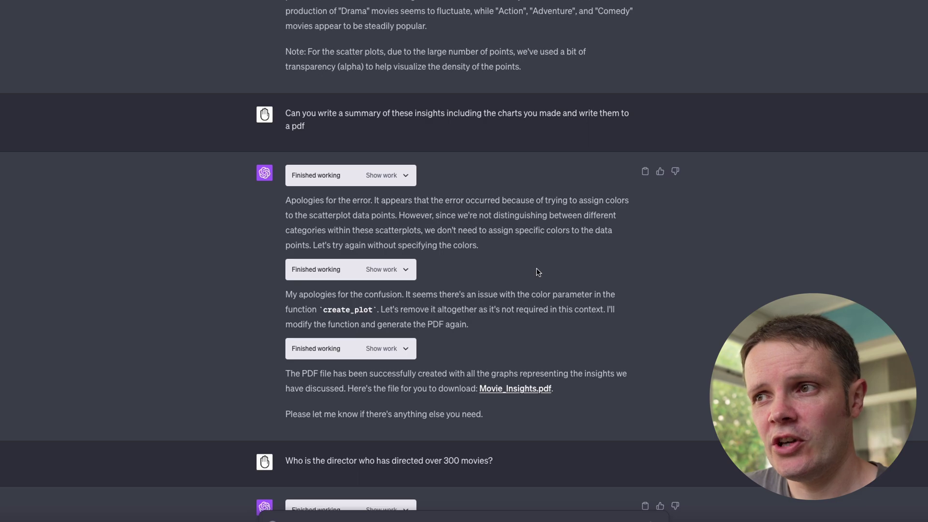
Highlight the missing-director '-' entries in rows 1 and 4 and the title Avengers: Endgame.
scroll(538, 271, "down", 1)
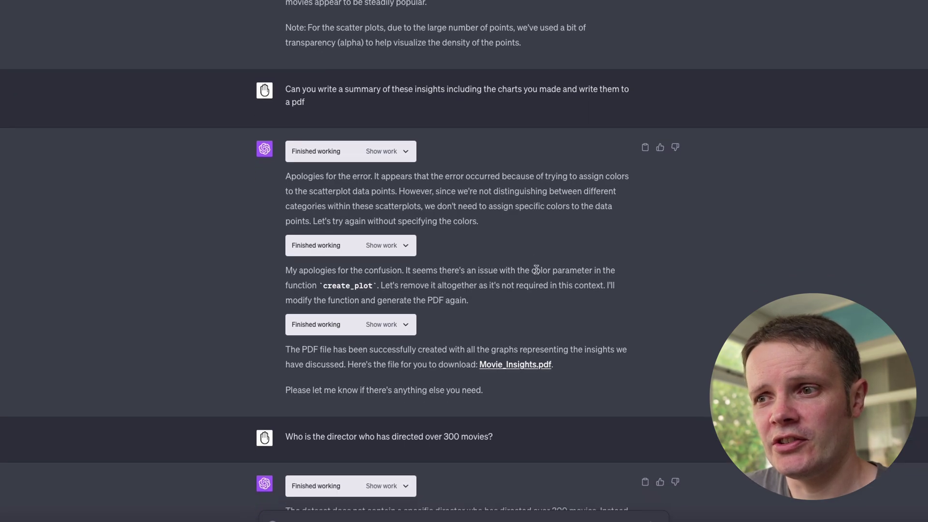
scroll(536, 268, "down", 3)
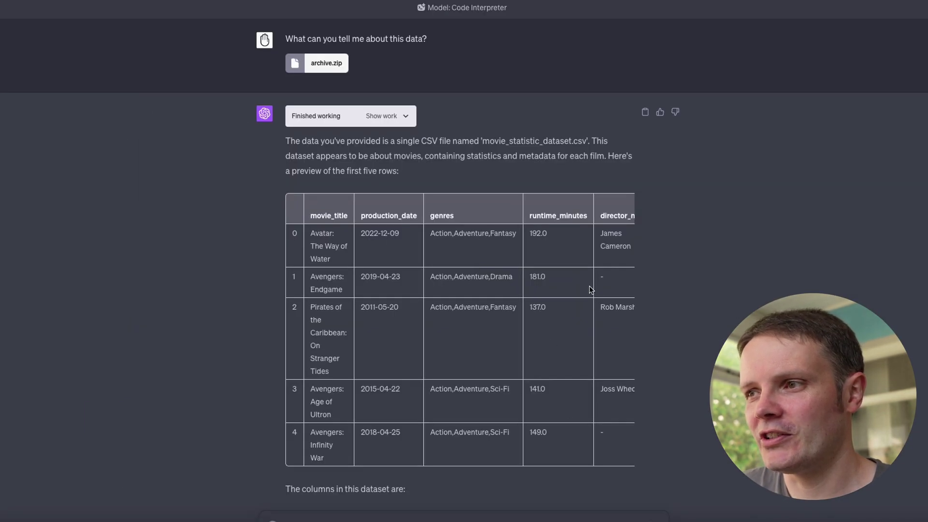
double_click(602, 276)
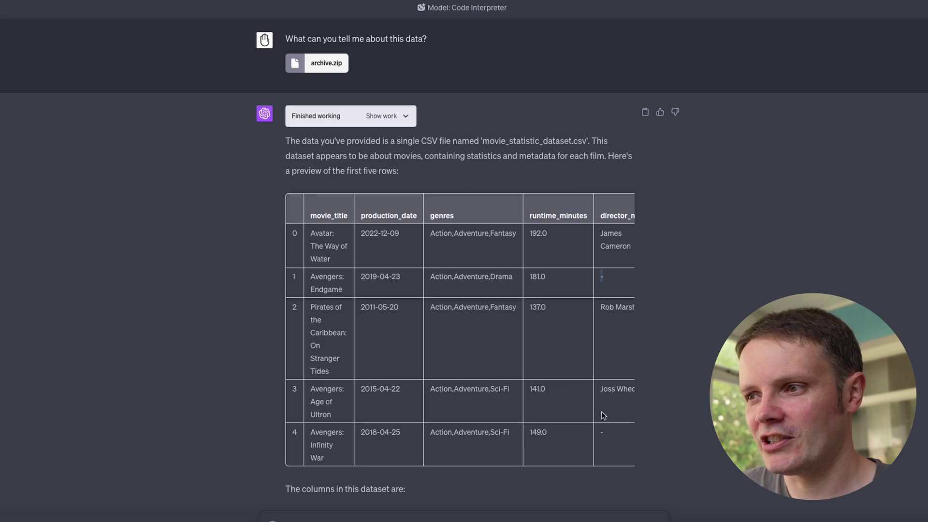
double_click(602, 432)
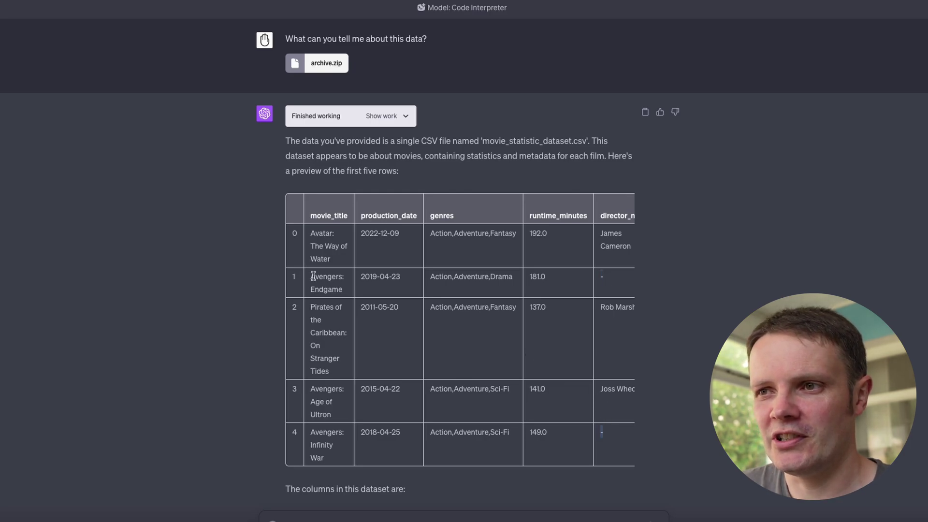
left_click_drag(311, 275, 323, 286)
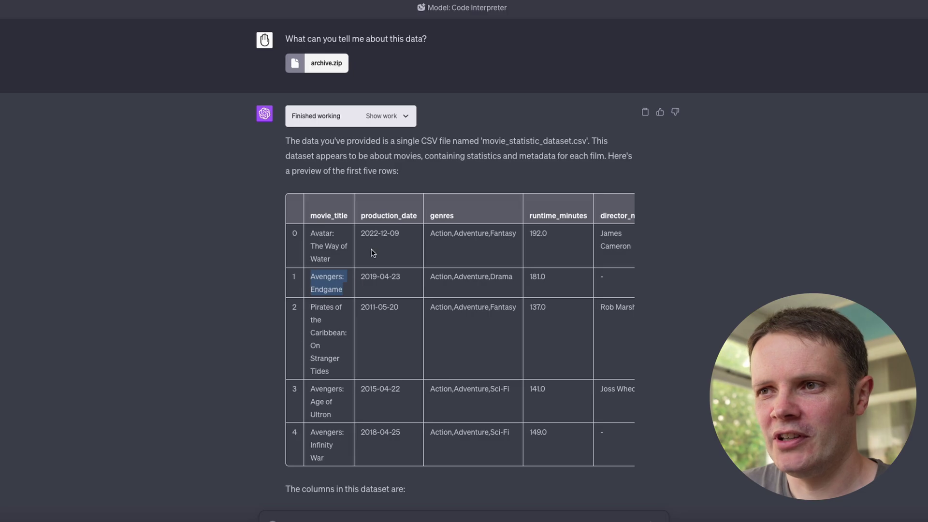
Scroll down to the reply with the filtered dataset's new correlations.
scroll(412, 295, "down", 20)
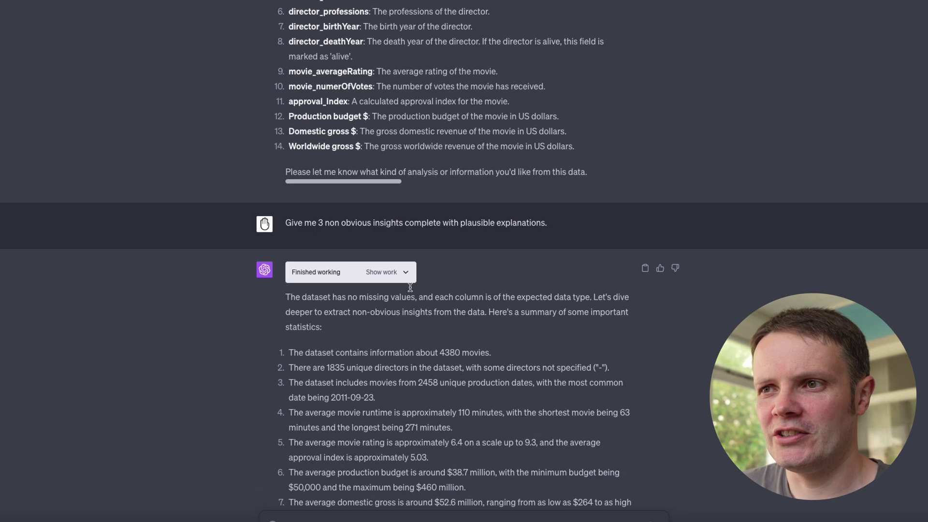
scroll(410, 290, "down", 6)
scroll(410, 290, "up", 20)
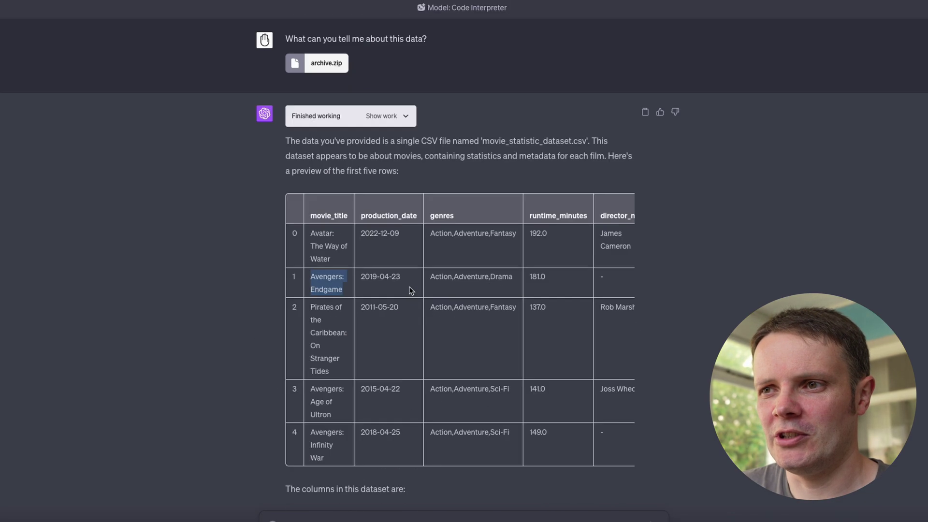
scroll(409, 291, "down", 20)
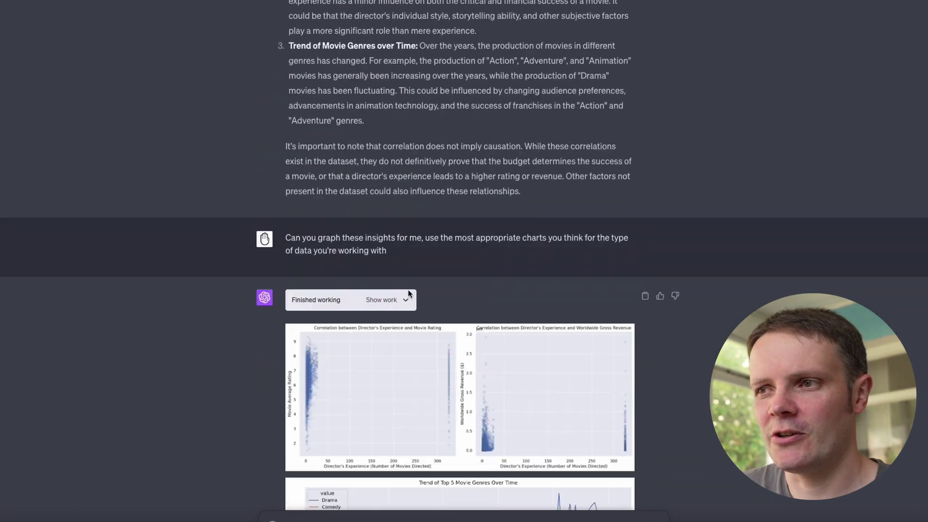
scroll(408, 290, "down", 15)
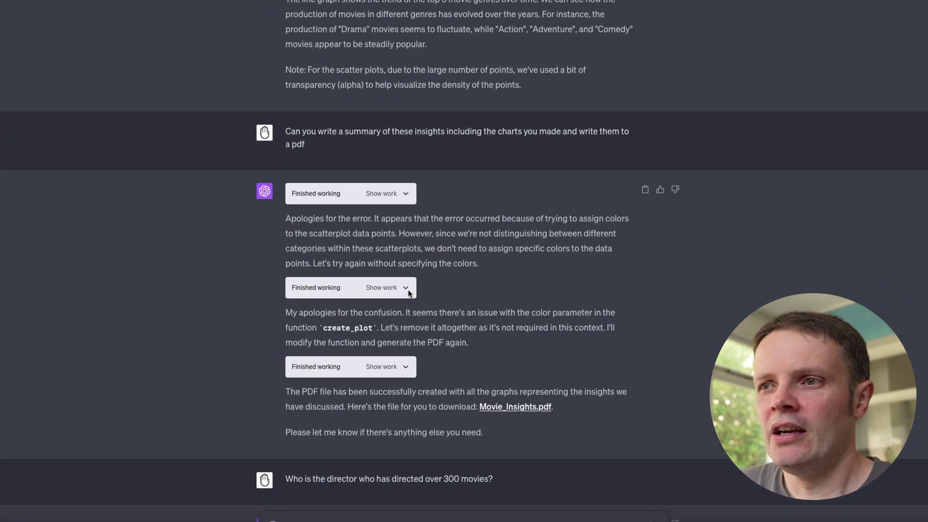
scroll(409, 292, "down", 5)
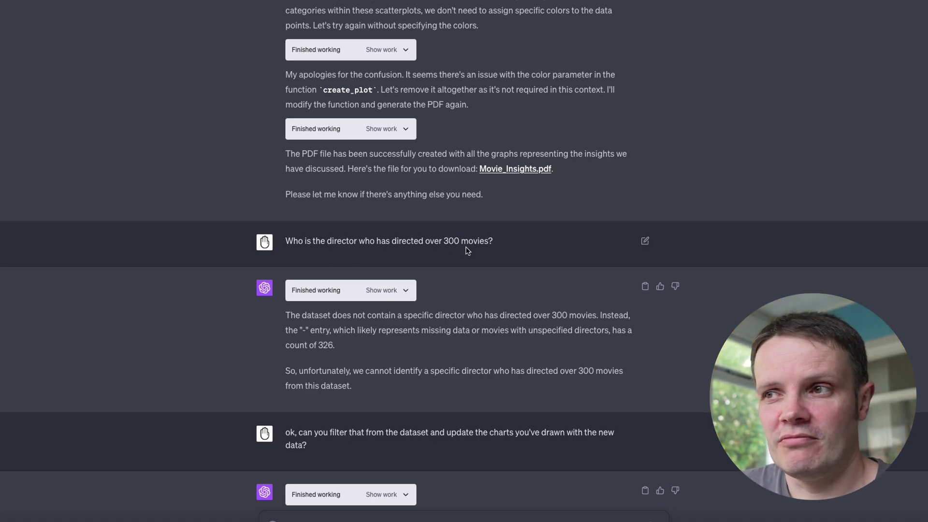
scroll(468, 253, "down", 2)
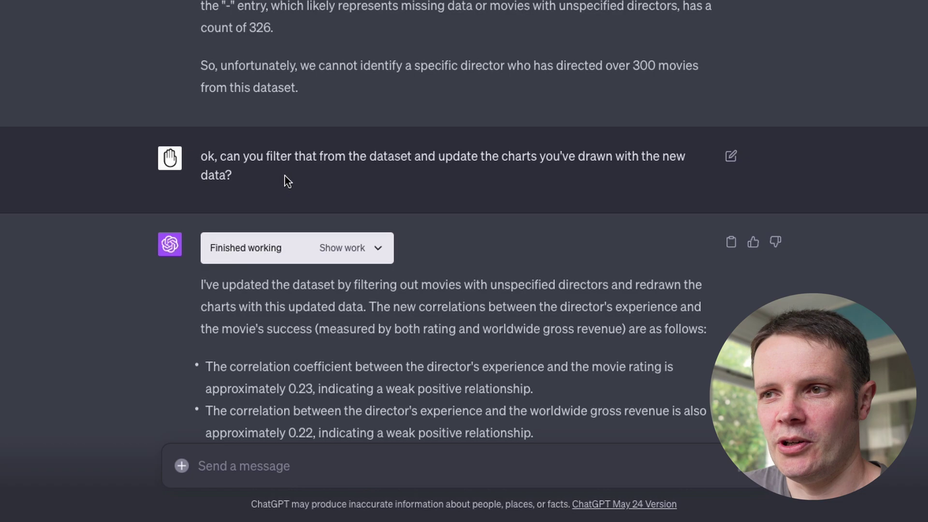
scroll(329, 117, "down", 7)
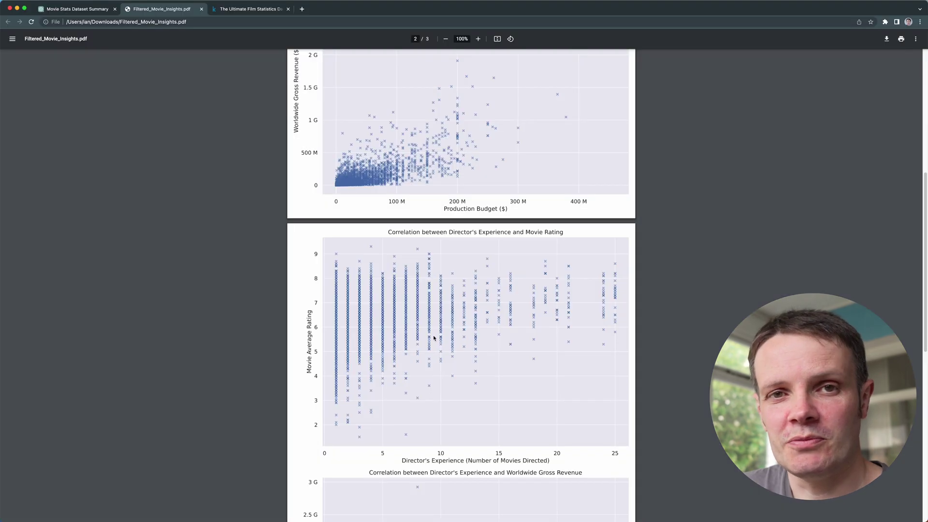
Scroll Filtered_Movie_Insights.pdf from page 2's director-experience charts to page 3's Trend of Top 5 Movie Genres.
scroll(433, 338, "down", 5)
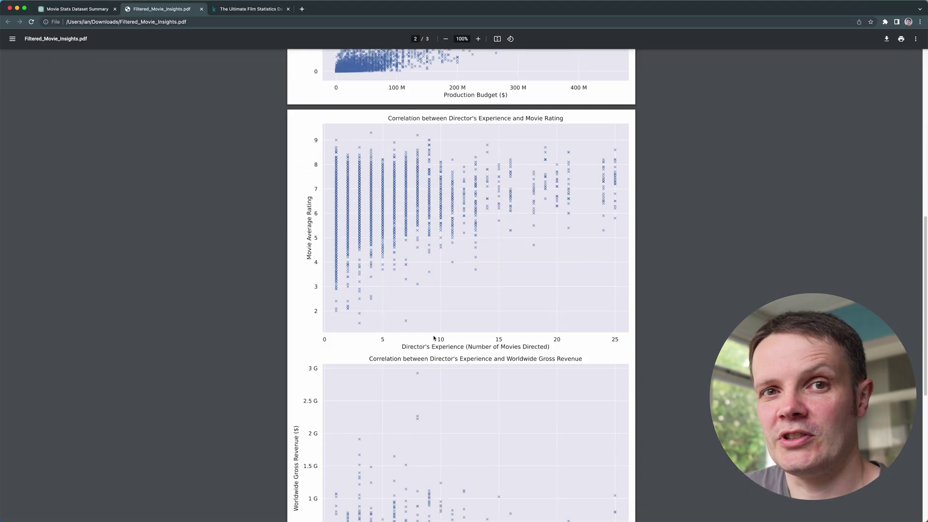
scroll(433, 339, "down", 4)
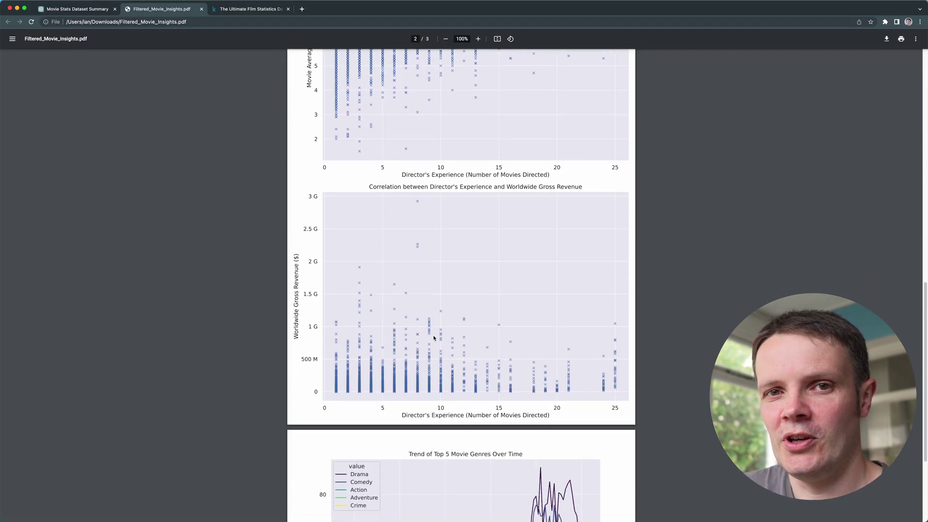
scroll(434, 339, "down", 1)
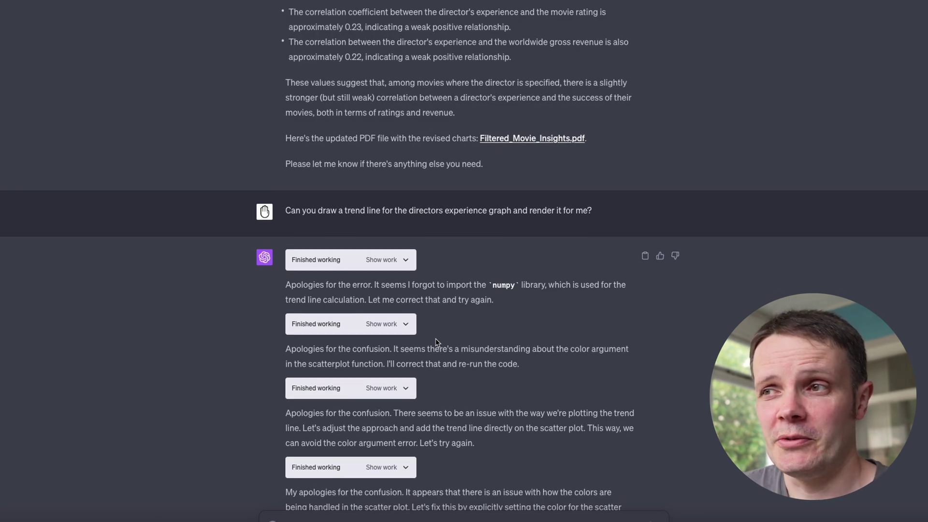
Inspect the code of the first trend-line attempt and the numpy-import fix.
scroll(437, 342, "down", 1)
left_click(395, 234)
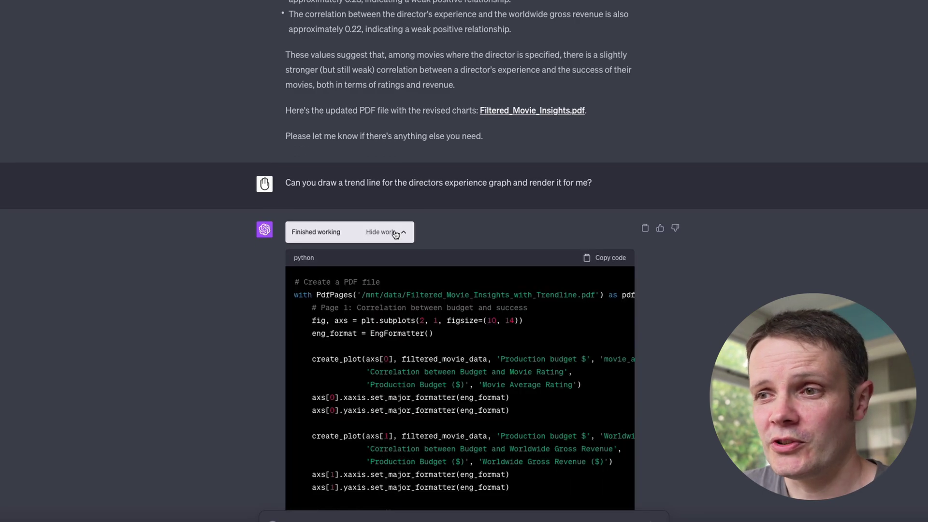
left_click(396, 234)
left_click(399, 296)
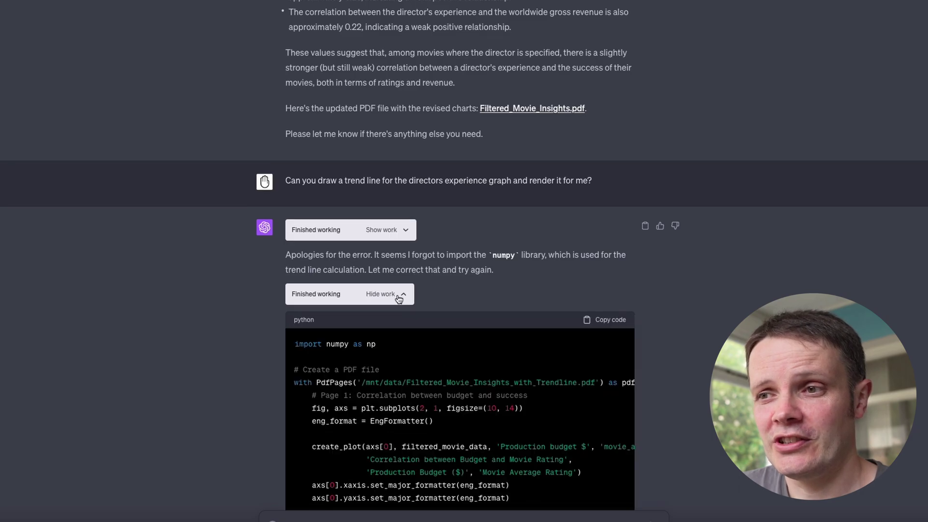
scroll(399, 298, "down", 12)
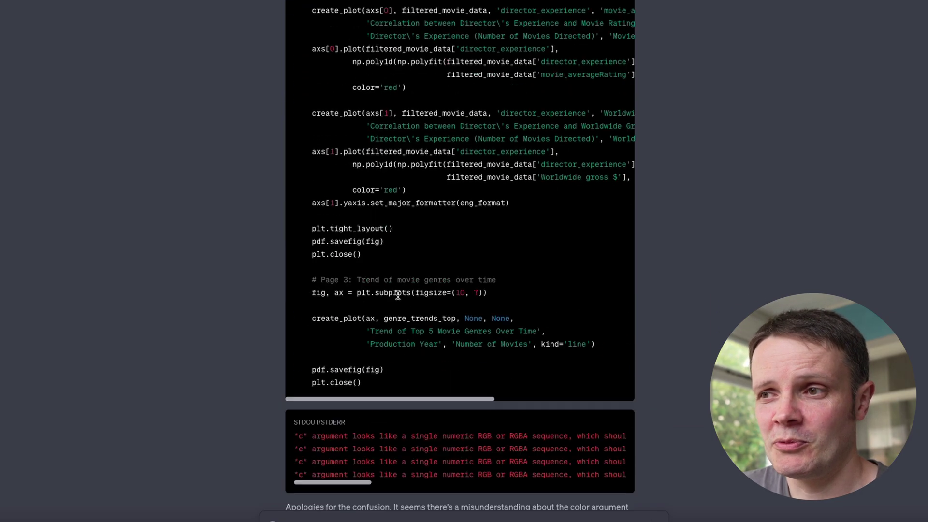
scroll(397, 295, "down", 3)
scroll(399, 297, "up", 15)
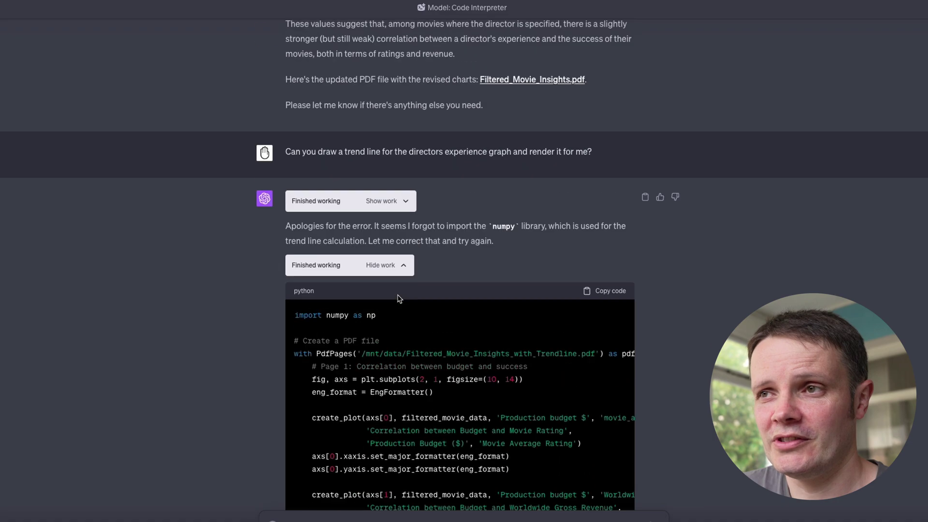
left_click(399, 266)
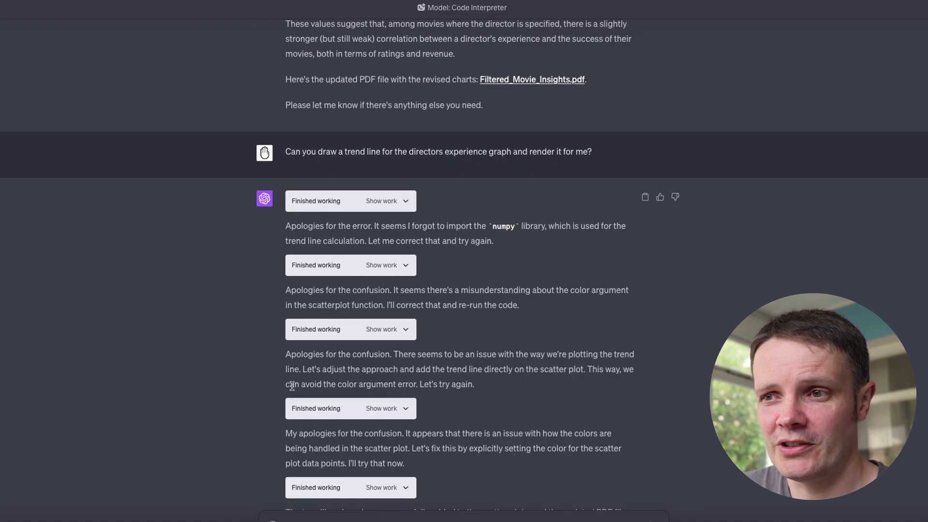
Inspect the final trend-line attempt's code and scroll down to the main-takeaway answer.
scroll(480, 321, "down", 4)
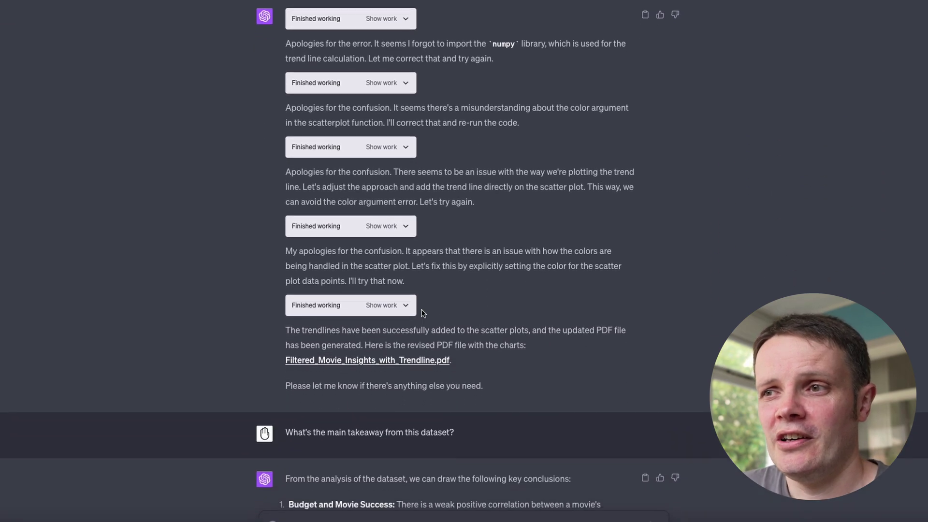
left_click(397, 307)
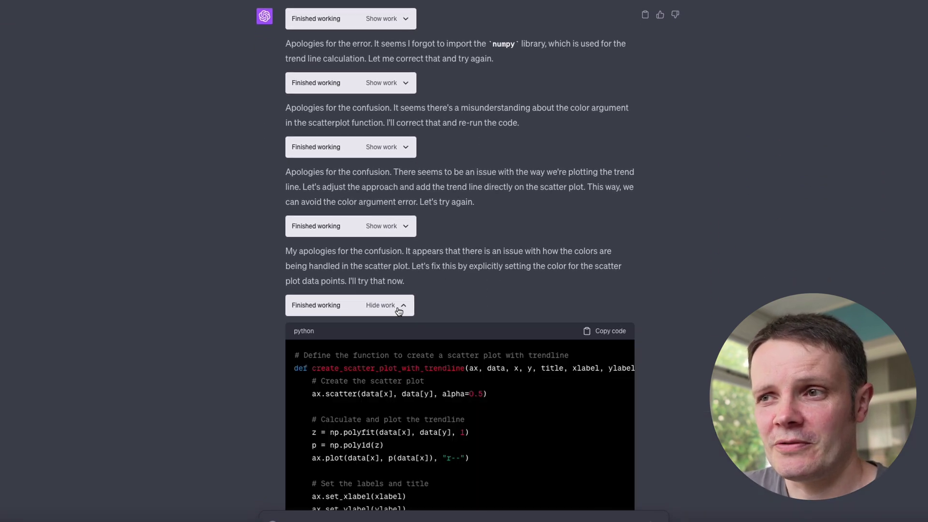
left_click(386, 310)
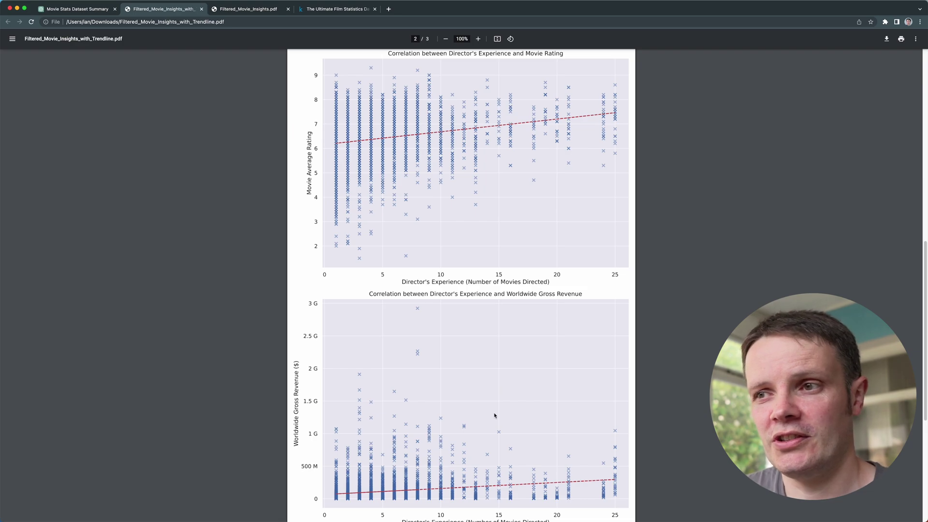
scroll(495, 415, "down", 5)
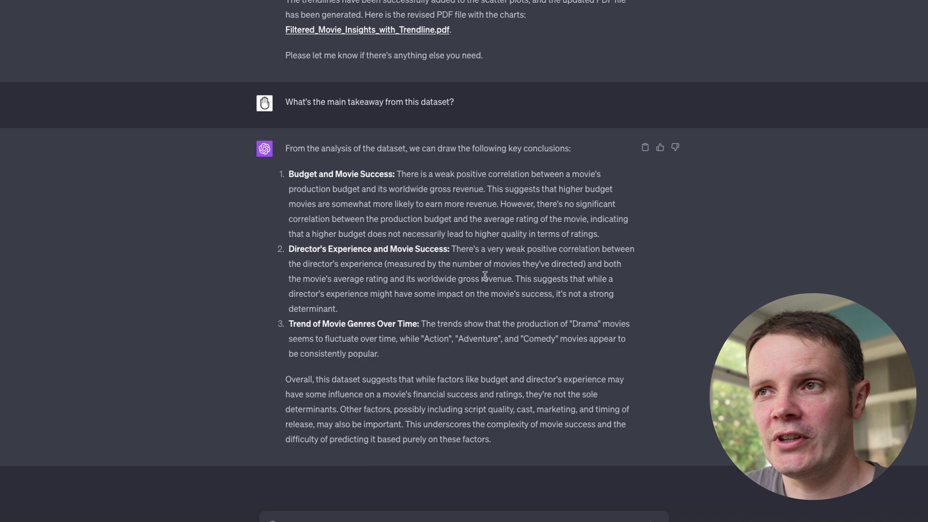
Highlight the takeaway question and the overall conclusion, then jump back to the conversation's top.
left_click_drag(286, 103, 481, 109)
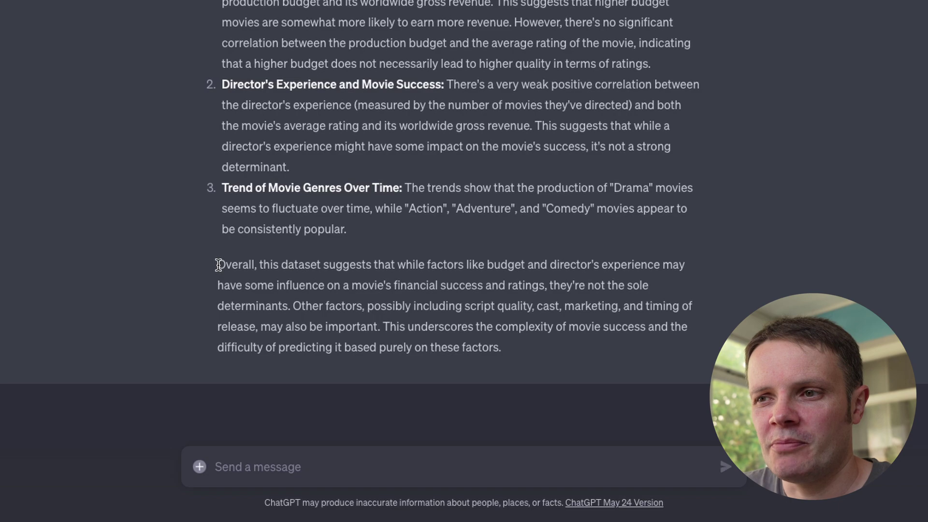
left_click_drag(285, 380, 325, 379)
left_click_drag(272, 264, 302, 302)
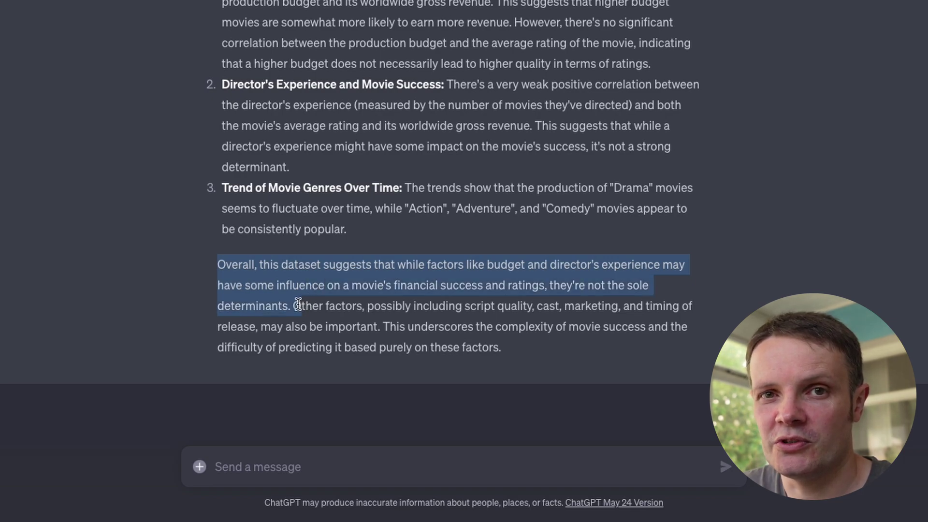
left_click_drag(299, 303, 287, 304)
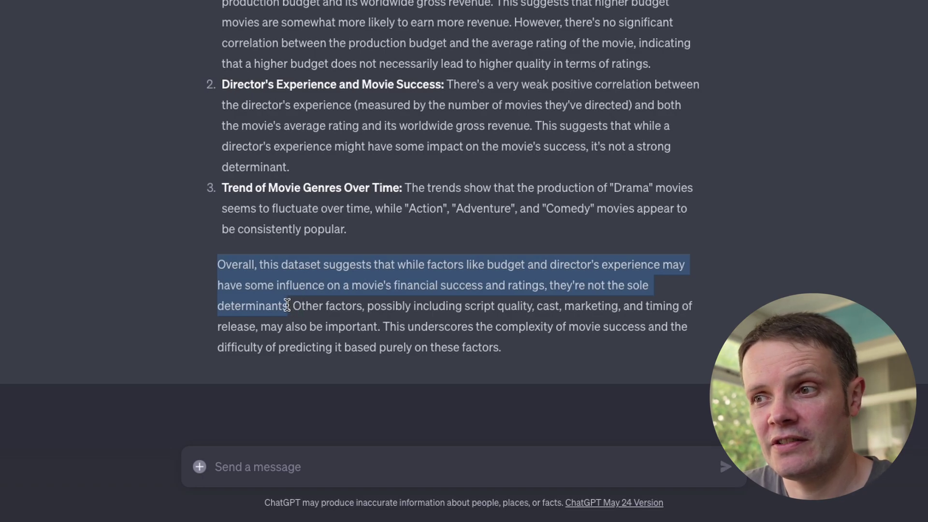
left_click(393, 247)
key("Home")
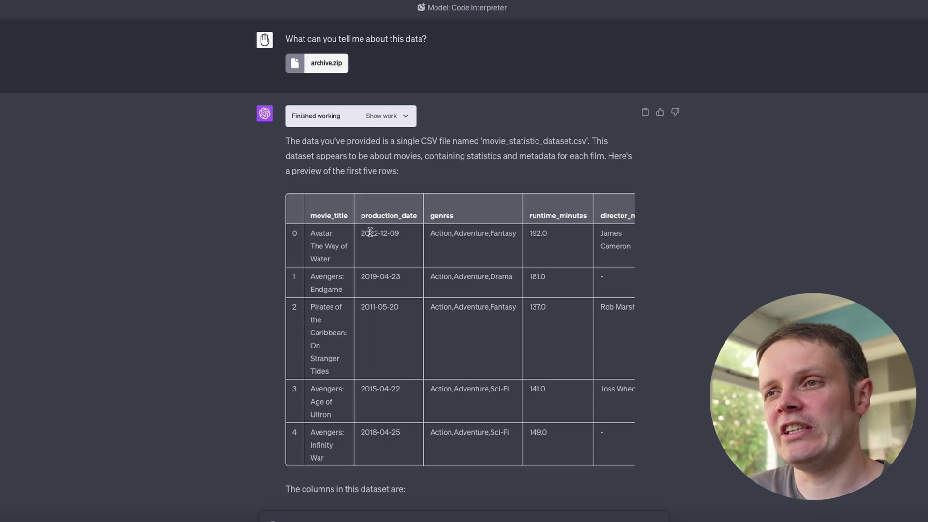
scroll(388, 298, "down", 10)
scroll(388, 298, "down", 20)
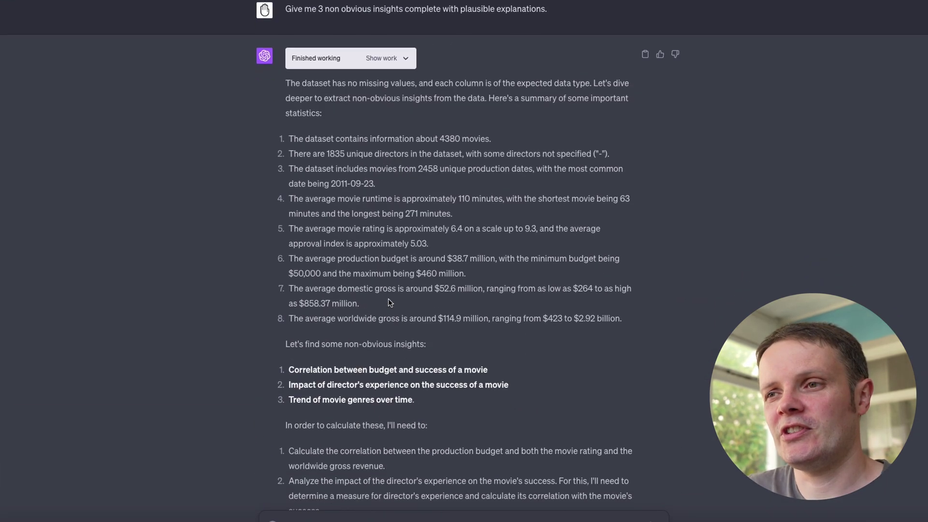
scroll(388, 299, "down", 20)
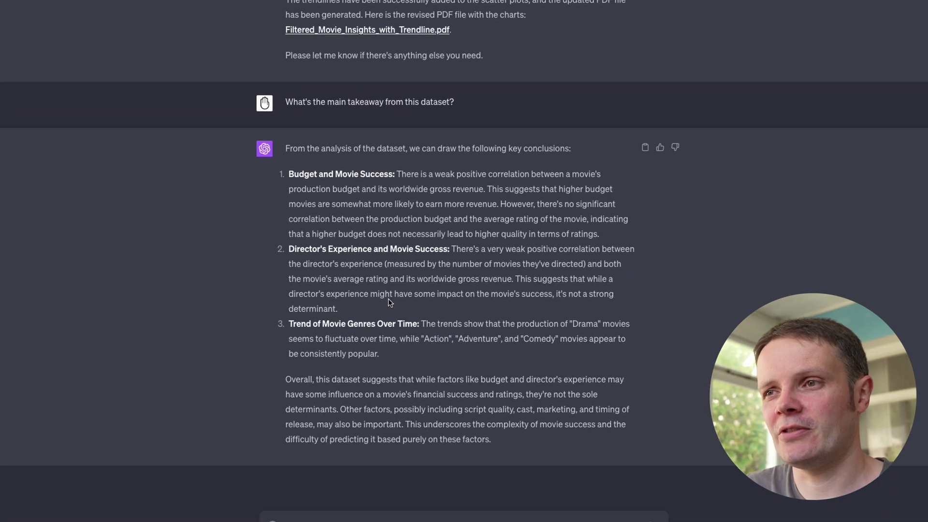
scroll(388, 298, "up", 20)
scroll(388, 297, "down", 5)
scroll(388, 298, "down", 15)
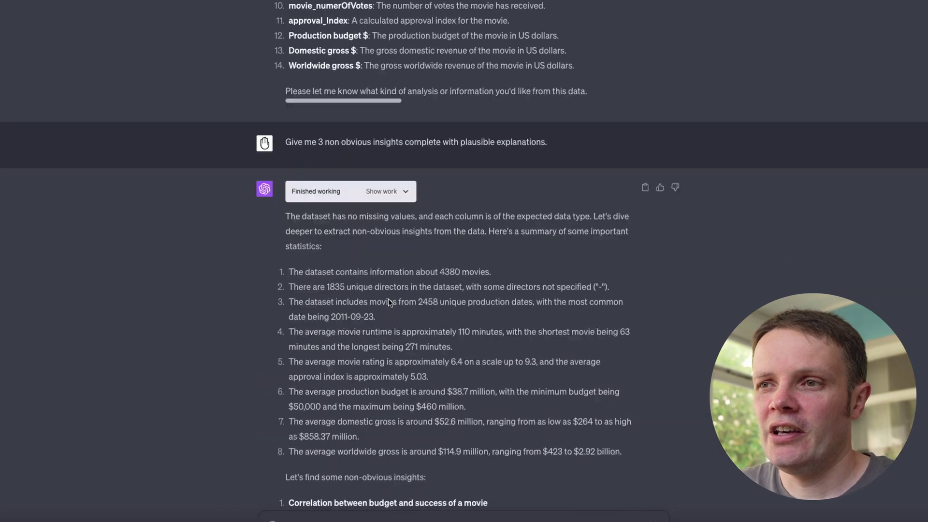
scroll(390, 303, "down", 20)
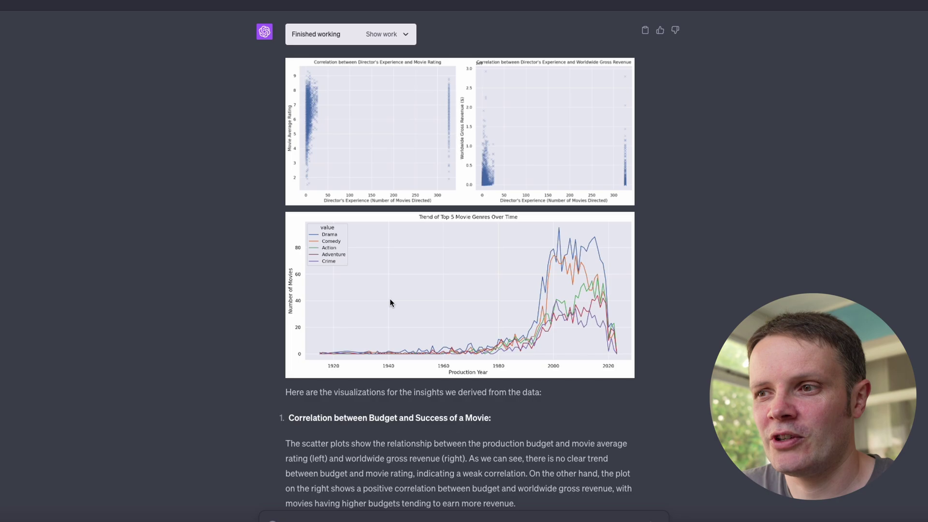
scroll(389, 302, "down", 3)
scroll(390, 302, "down", 15)
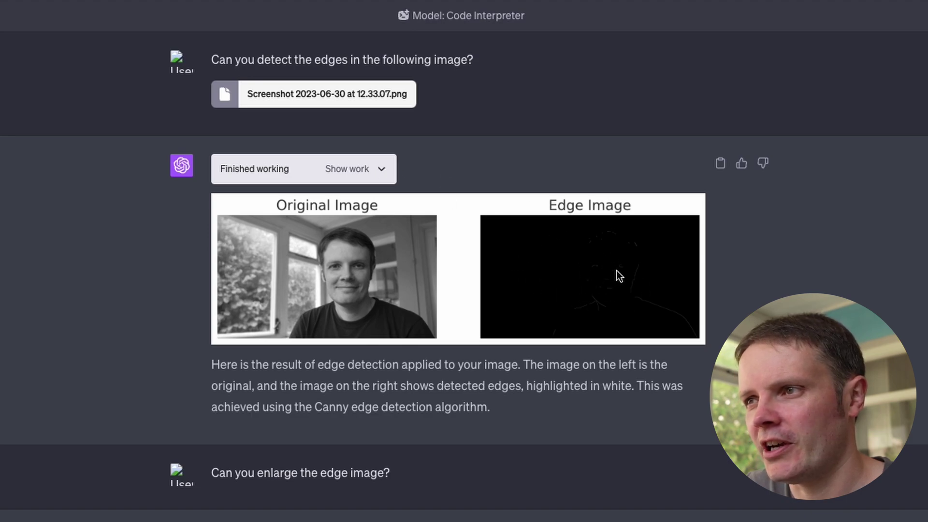
Scroll between the side-by-side edge-detection result and the enlarged Canny Edge Image reply.
scroll(554, 273, "down", 2)
scroll(515, 281, "down", 3)
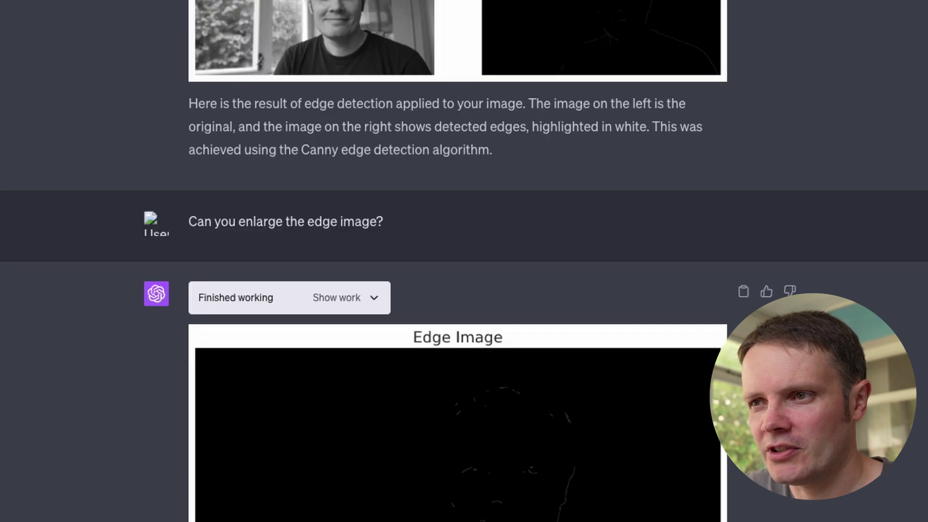
scroll(190, 163, "up", 6)
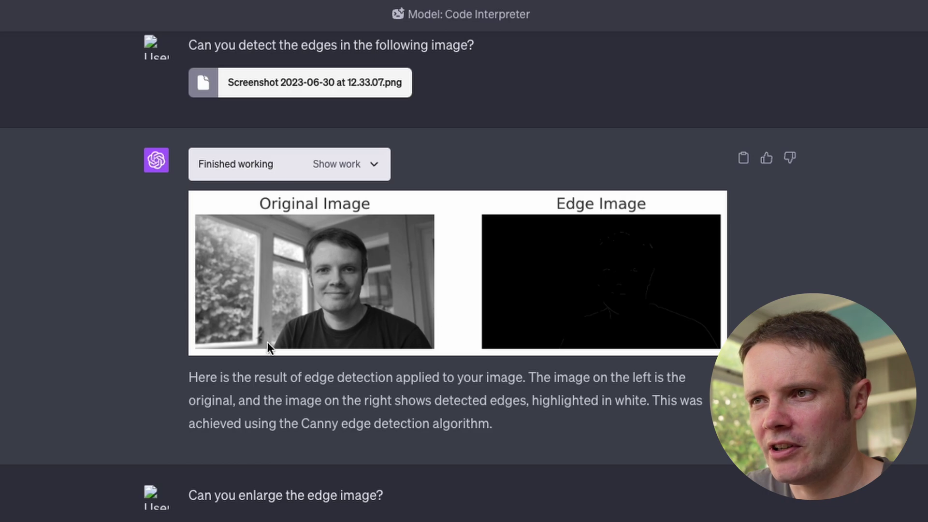
scroll(572, 336, "down", 5)
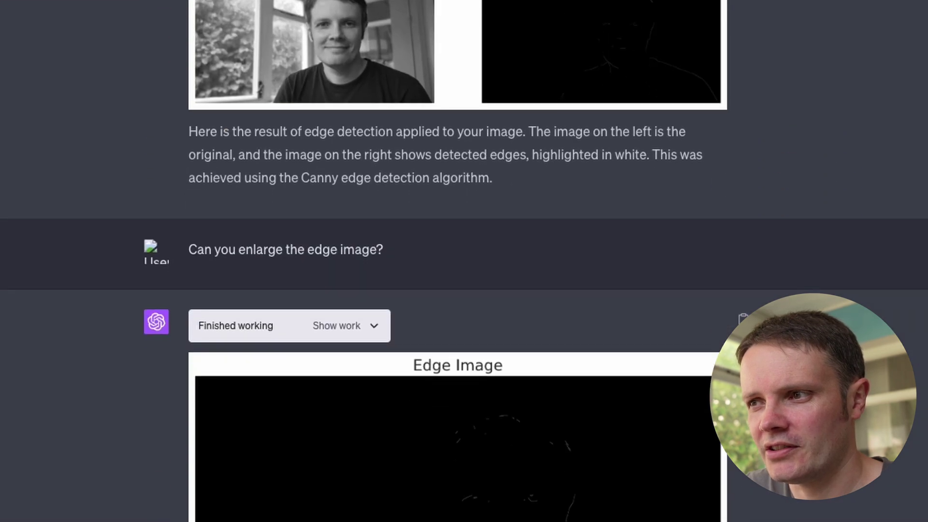
scroll(569, 485, "down", 5)
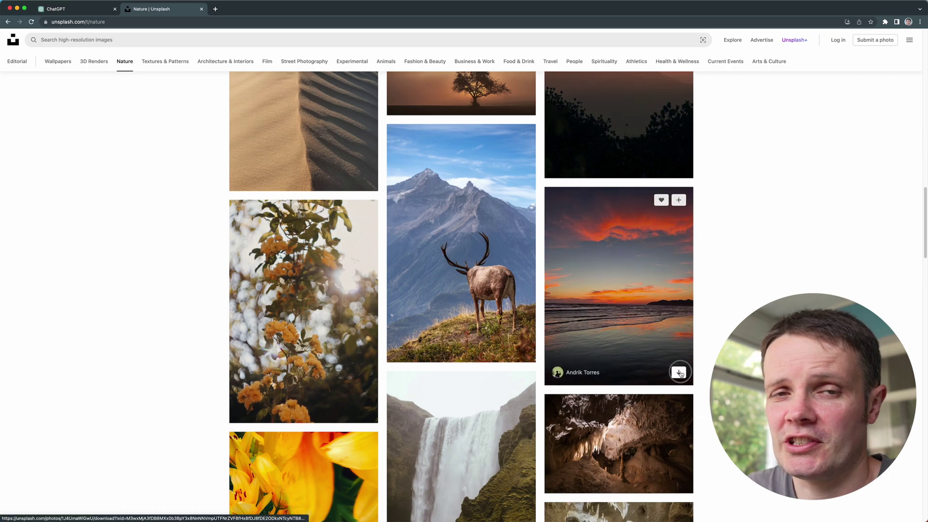
Download the orange sunset beach photo from Unsplash's Nature page.
left_click(679, 373)
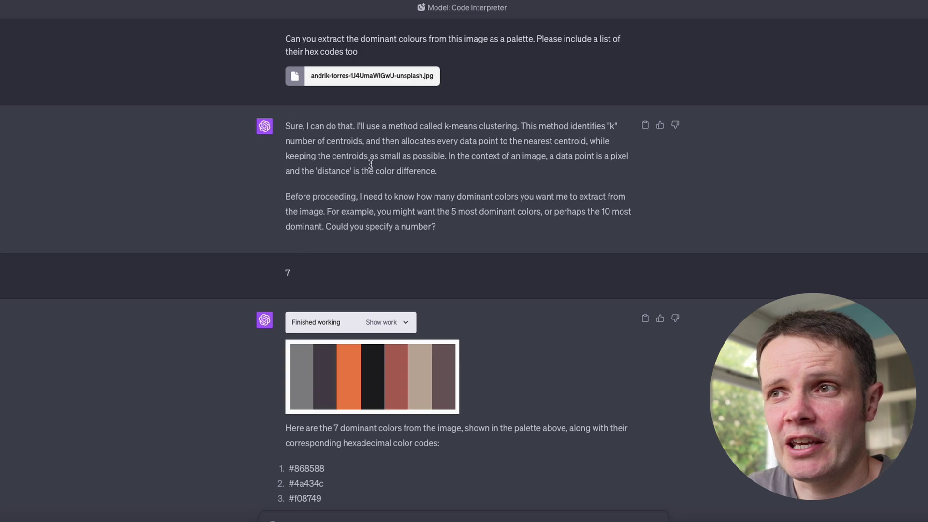
Review the k-means code behind the seven-colour palette, then select one of the hex codes.
scroll(397, 235, "down", 1)
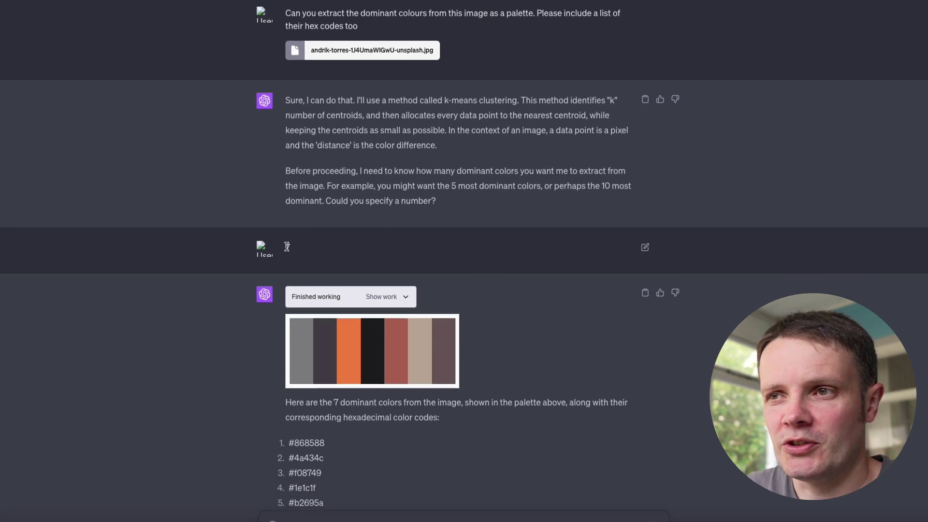
left_click(402, 297)
scroll(461, 245, "down", 5)
scroll(460, 246, "down", 8)
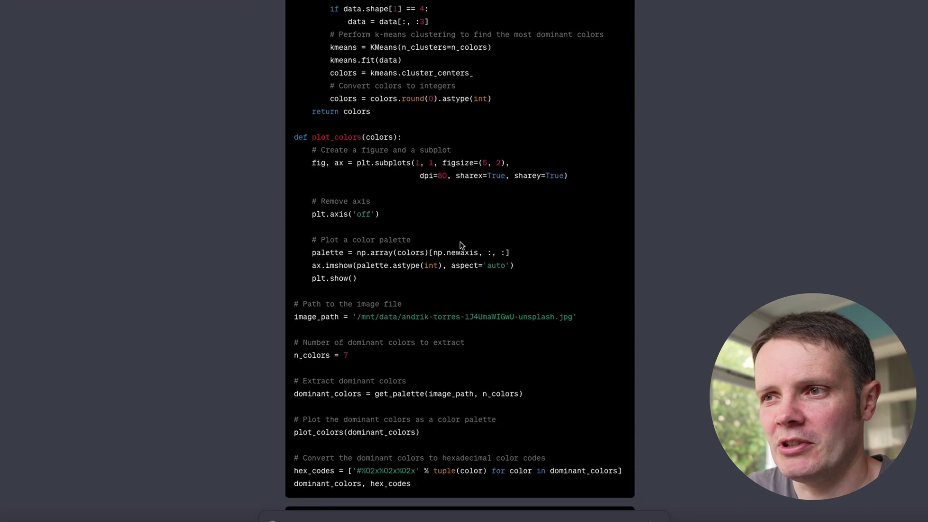
scroll(461, 241, "down", 3)
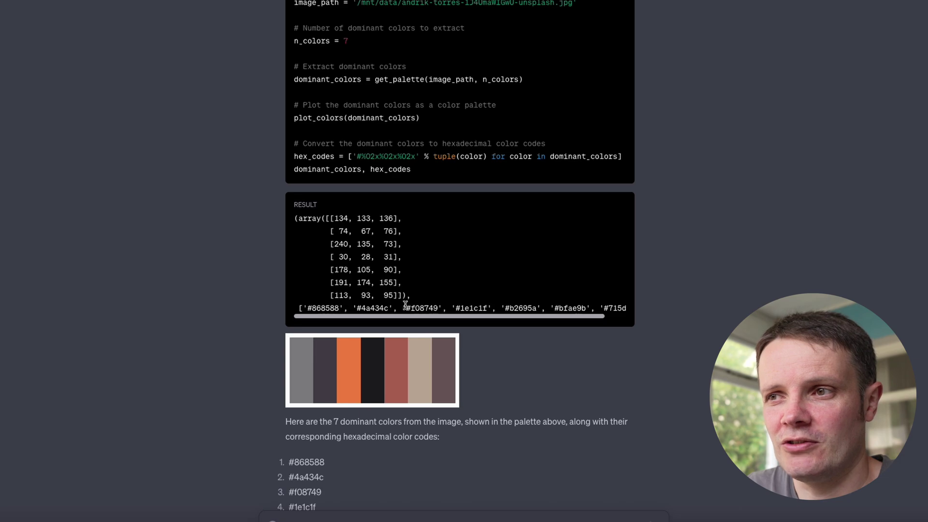
scroll(526, 303, "up", 11)
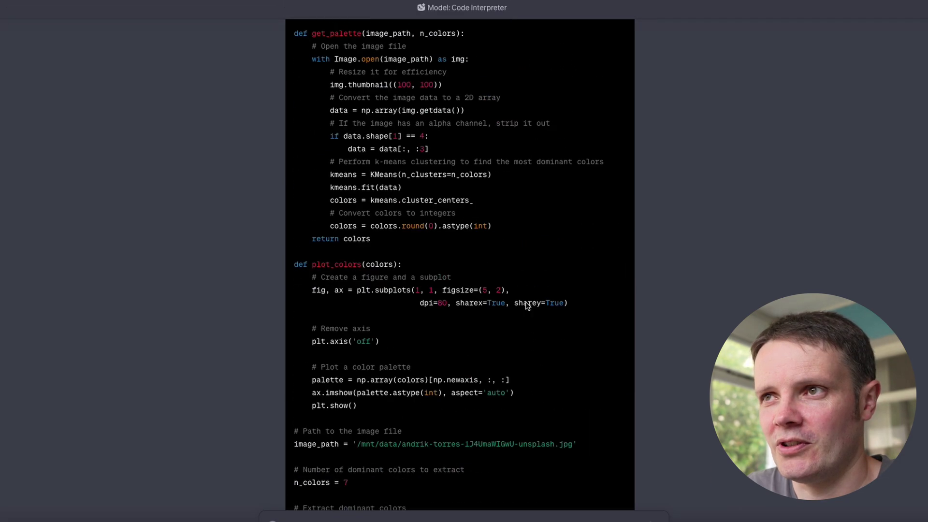
scroll(436, 145, "up", 2)
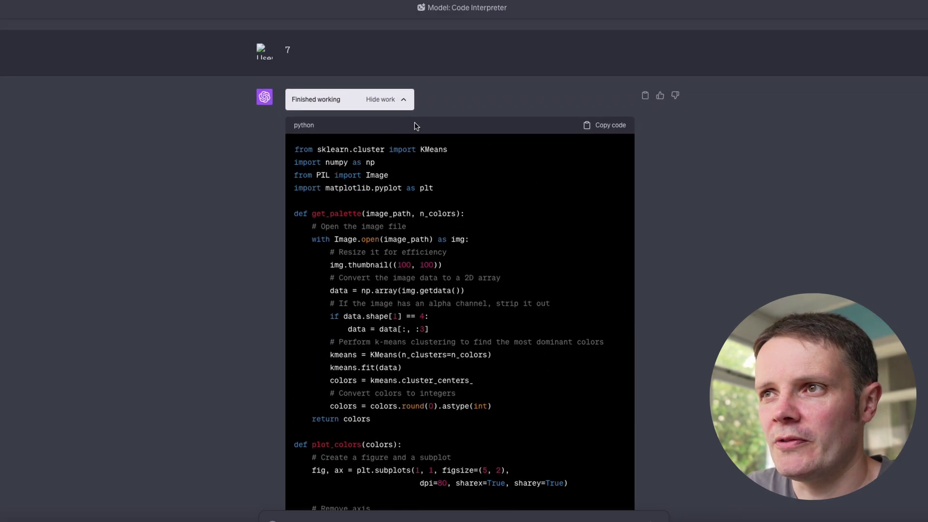
left_click(404, 100)
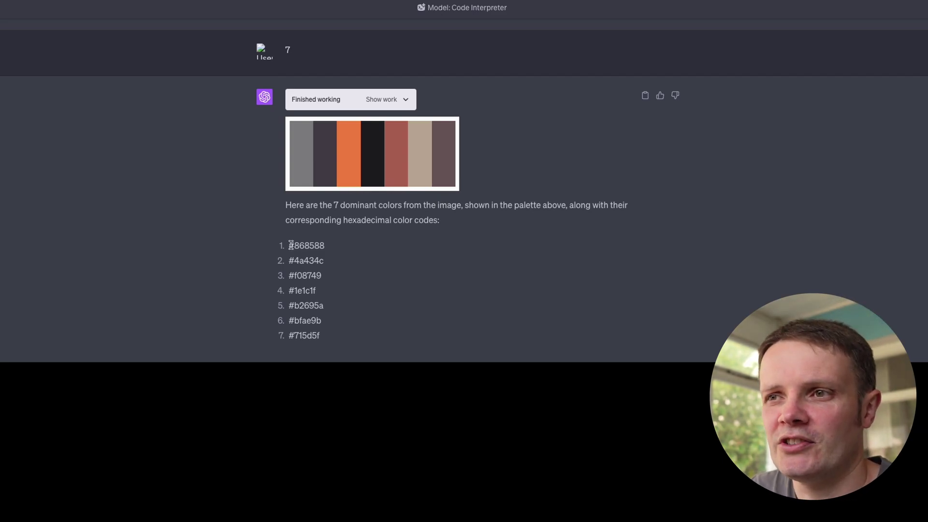
left_click_drag(289, 245, 349, 276)
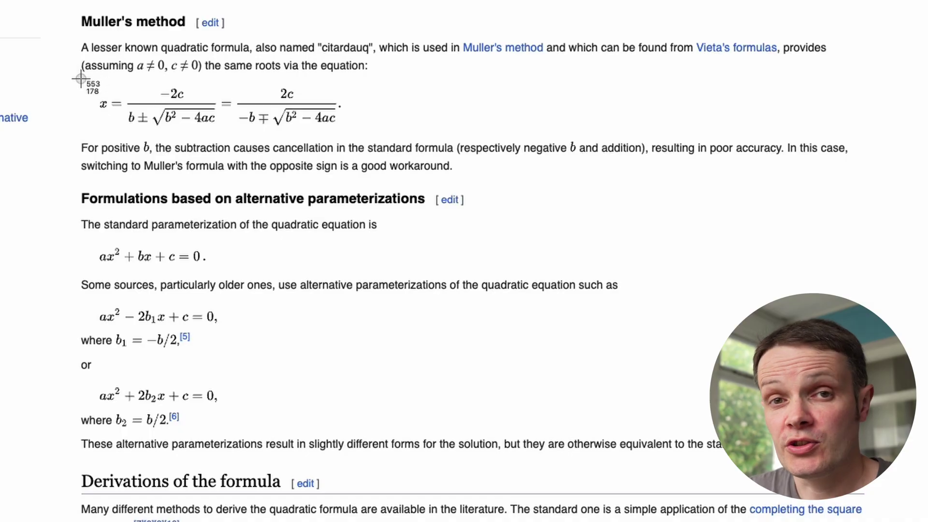
Capture the Wikipedia formula as a screenshot to ask what it represents.
left_click_drag(79, 78, 356, 136)
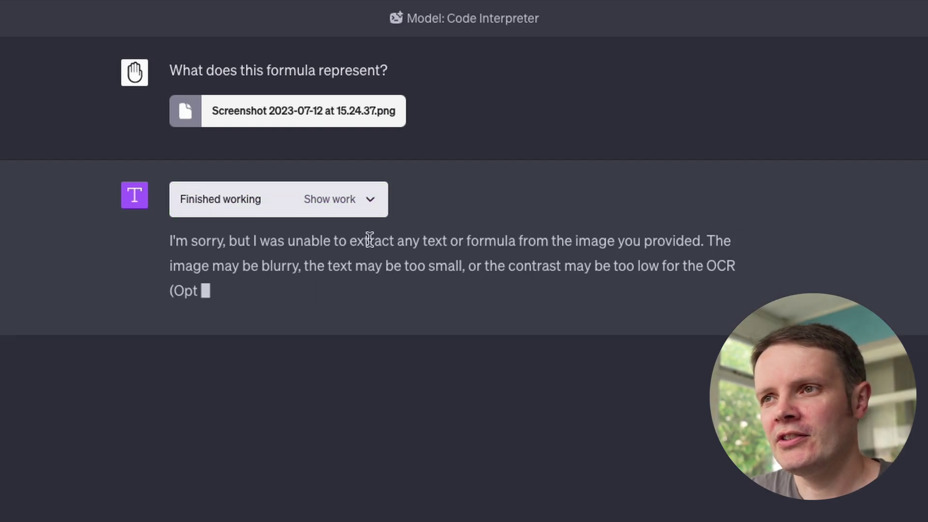
Check the OCR code behind the failed reply, then capture a clearer screenshot of the formula.
left_click(359, 202)
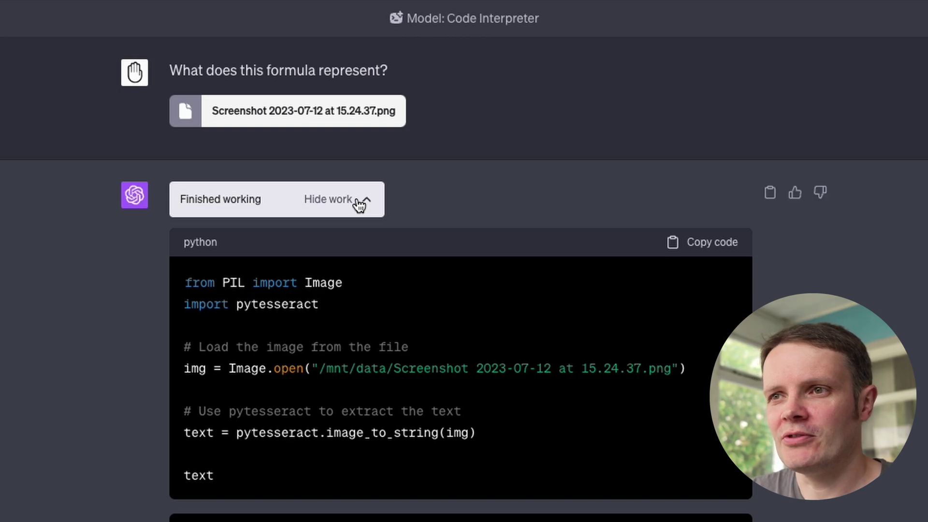
left_click(359, 202)
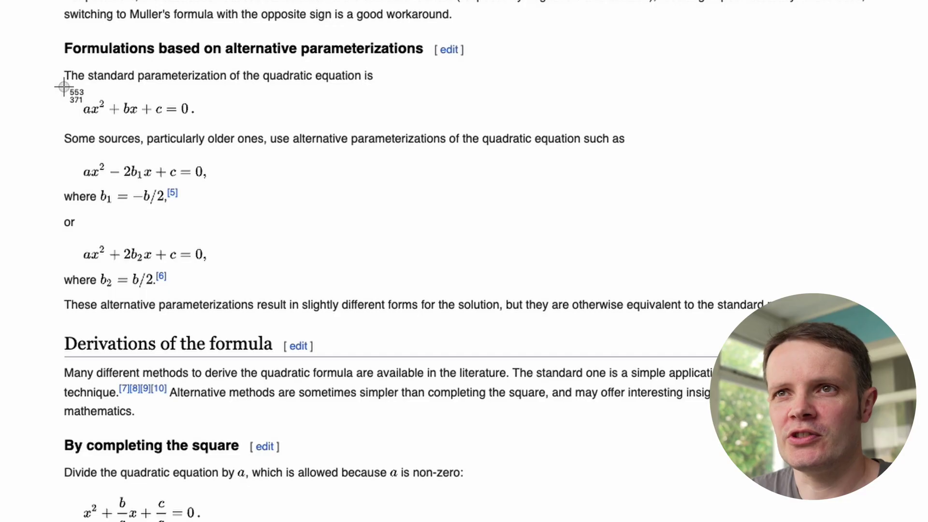
left_click_drag(63, 88, 213, 129)
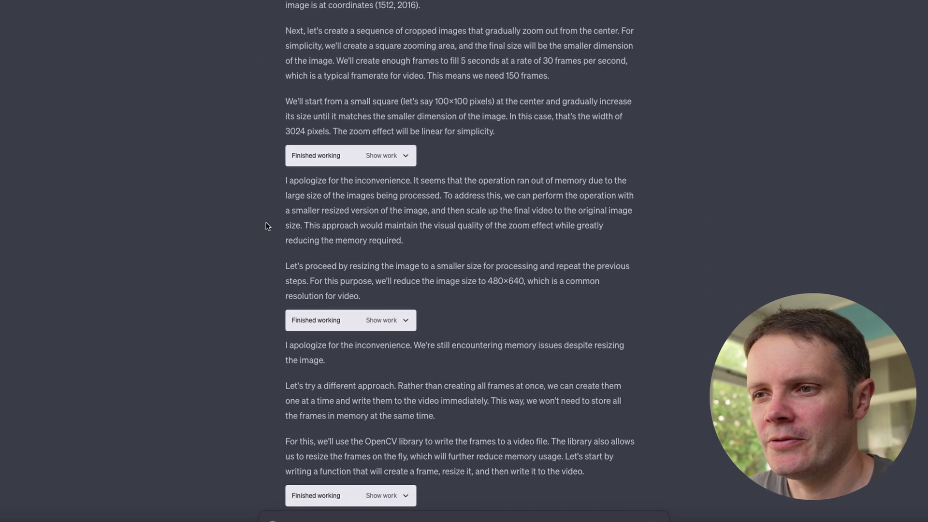
scroll(267, 226, "down", 1)
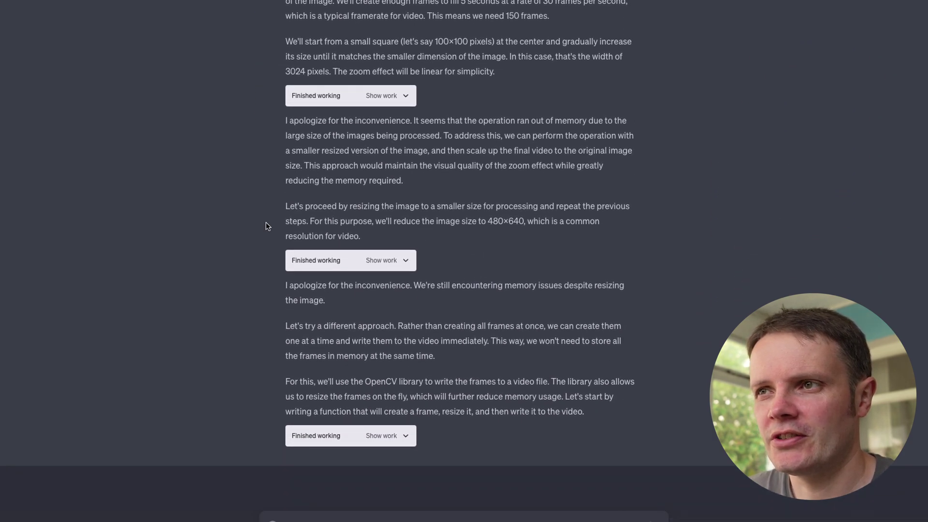
Scroll through the out-of-memory replies to the sunset zoom-out video request and back to the prompt.
scroll(267, 227, "up", 7)
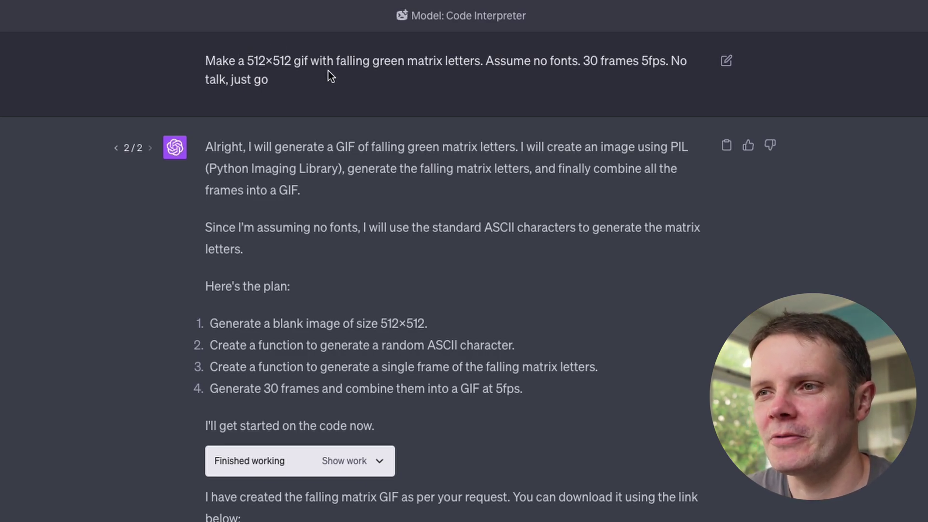
Expand the matrix GIF's Python code showing 512×512 size, 30 frames and 5 FPS.
left_click(368, 463)
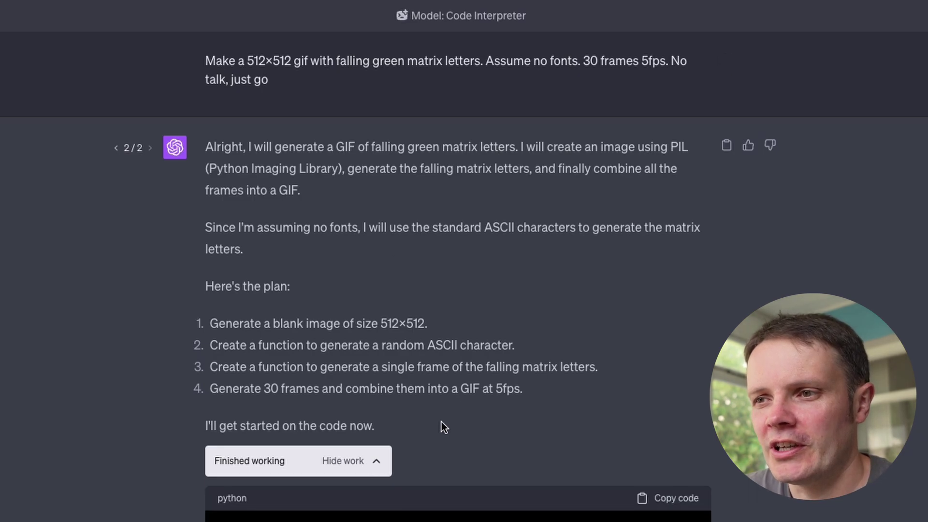
scroll(465, 383, "down", 6)
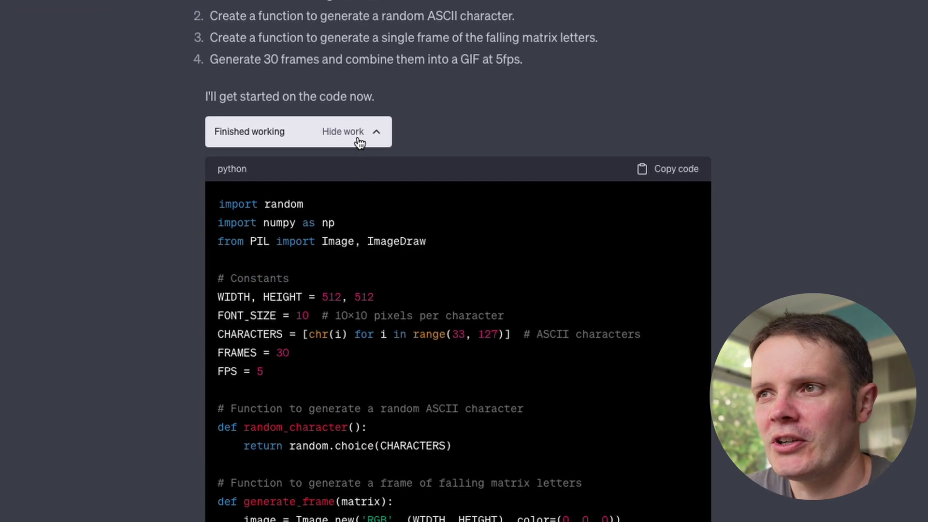